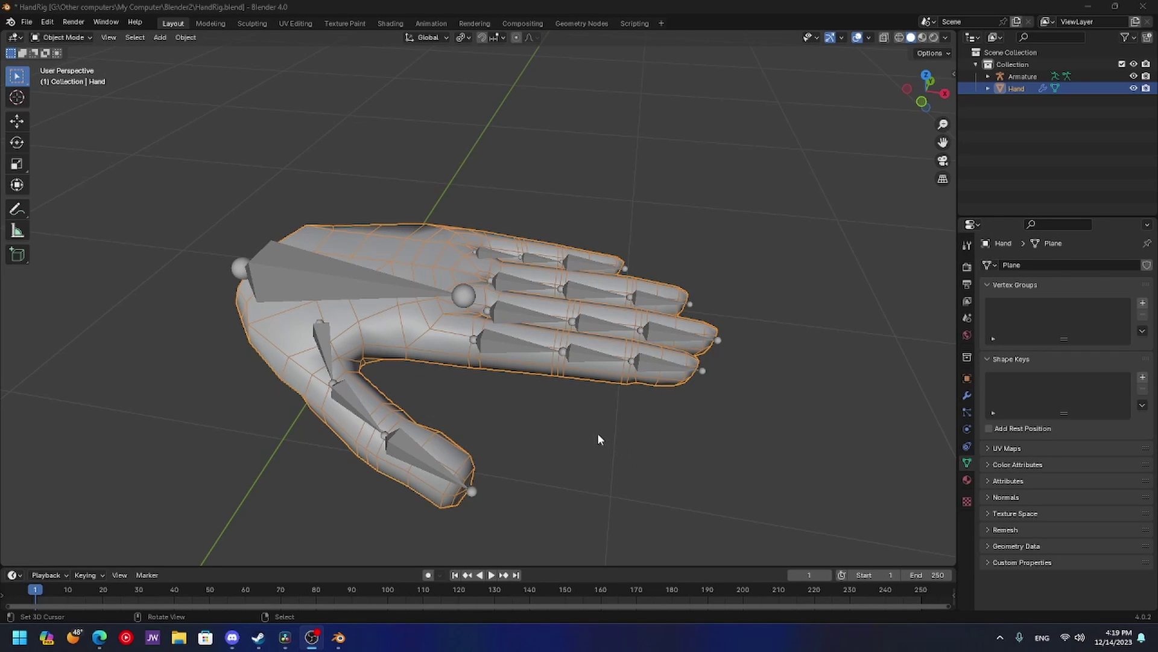
- Parent the Hand mesh to the Armature using Armature Deform With Empty Groups
middle_drag(620, 427, 381, 359)
click(467, 292)
click(357, 333)
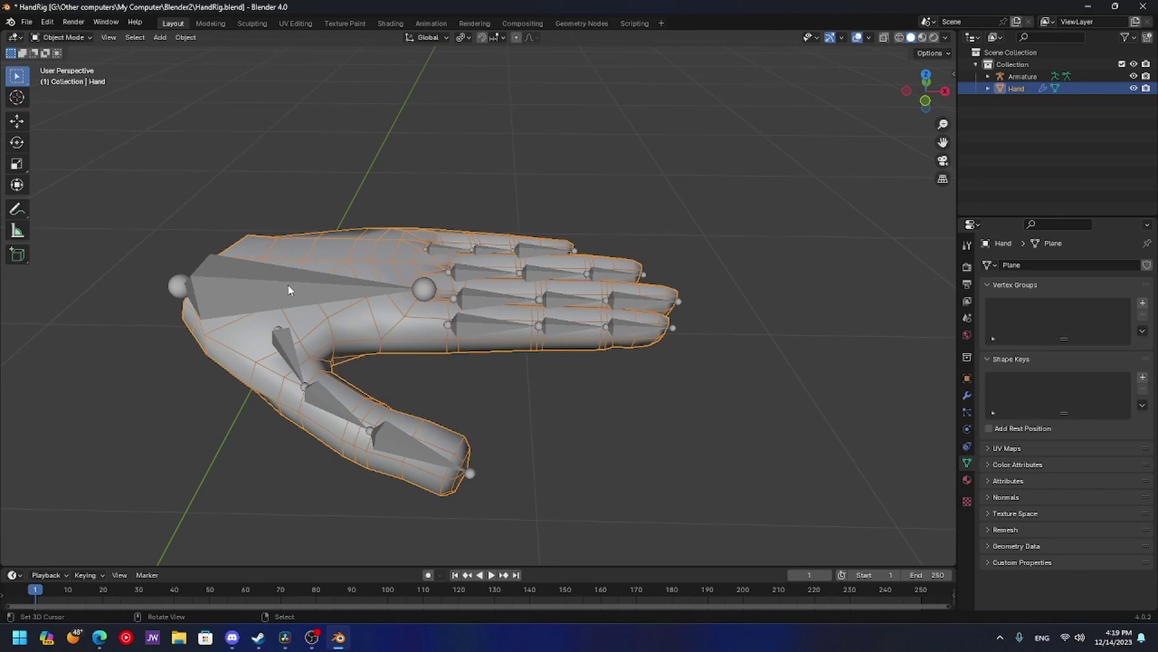
shift+click(238, 283)
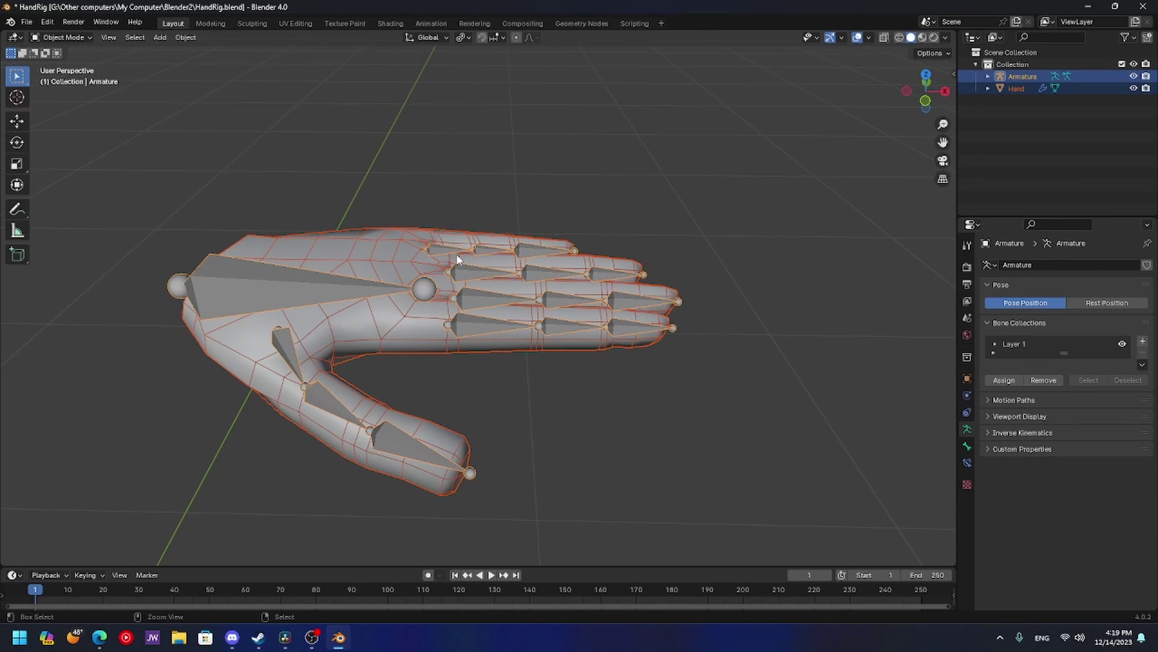
key(ctrl+p)
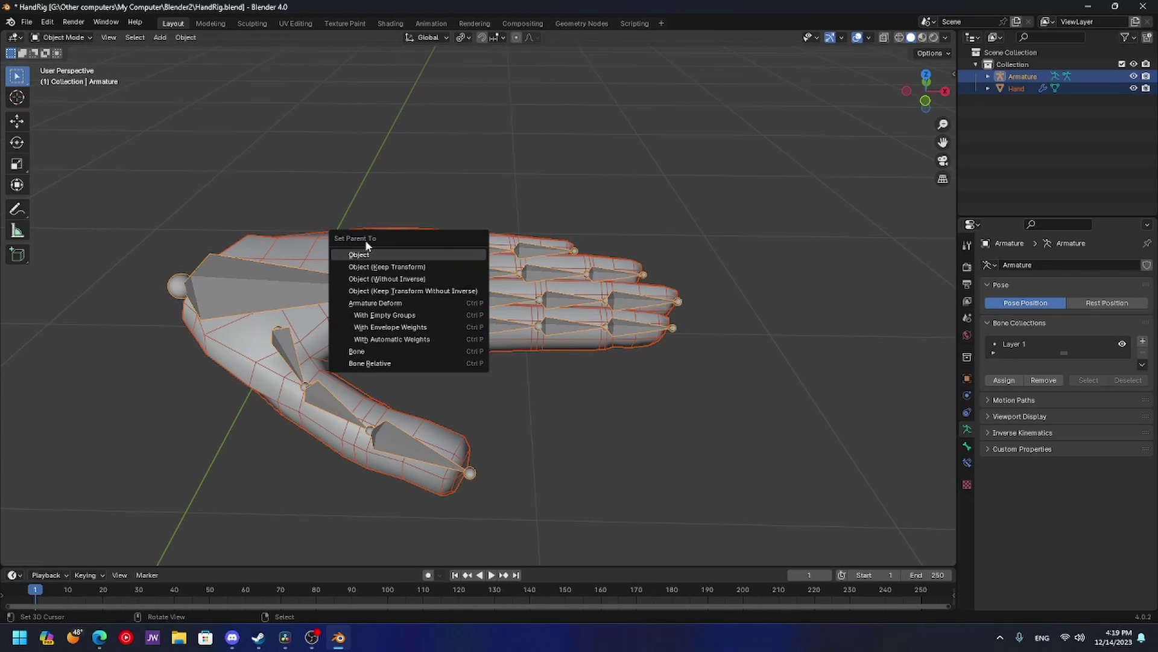
click(374, 315)
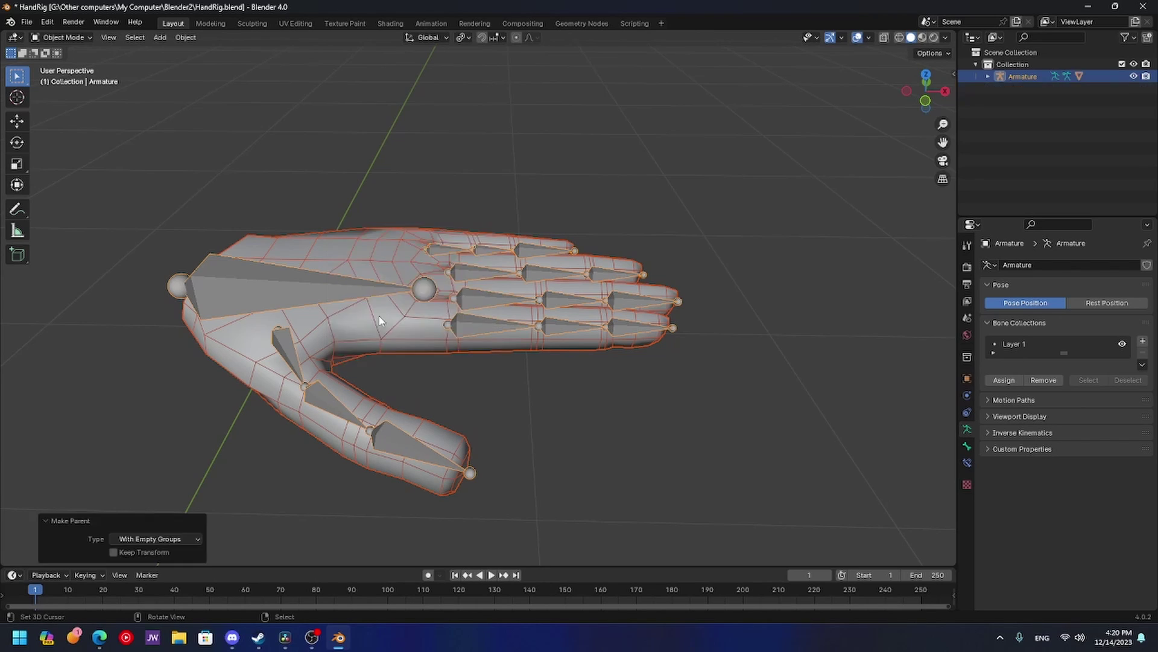
- Select the Armature together with the Hand mesh as the active object and switch to Weight Paint mode
middle_drag(374, 315, 432, 285)
click(462, 140)
middle_drag(462, 139, 442, 215)
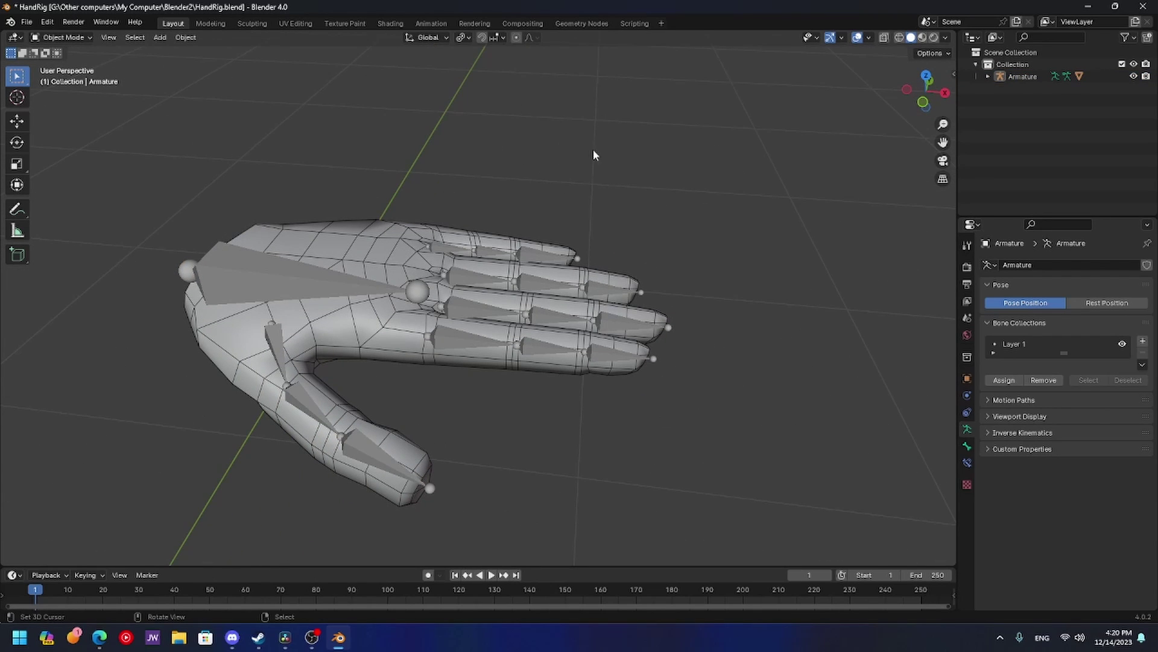
middle_drag(419, 251, 391, 222)
middle_drag(321, 248, 323, 274)
click(322, 273)
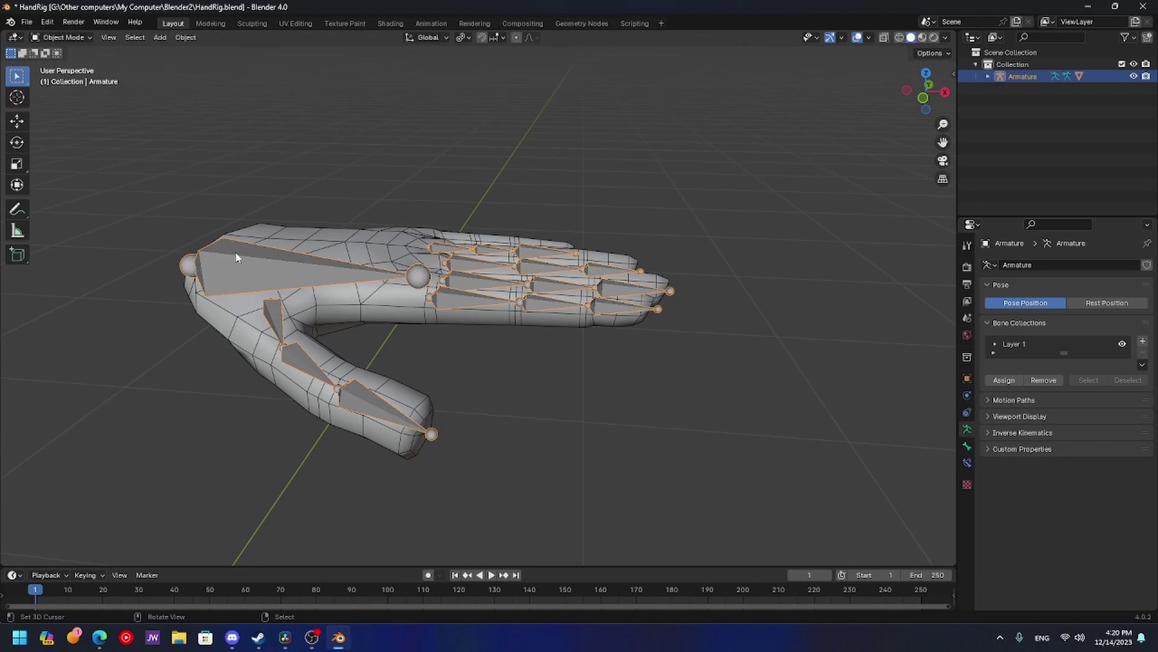
shift+click(384, 306)
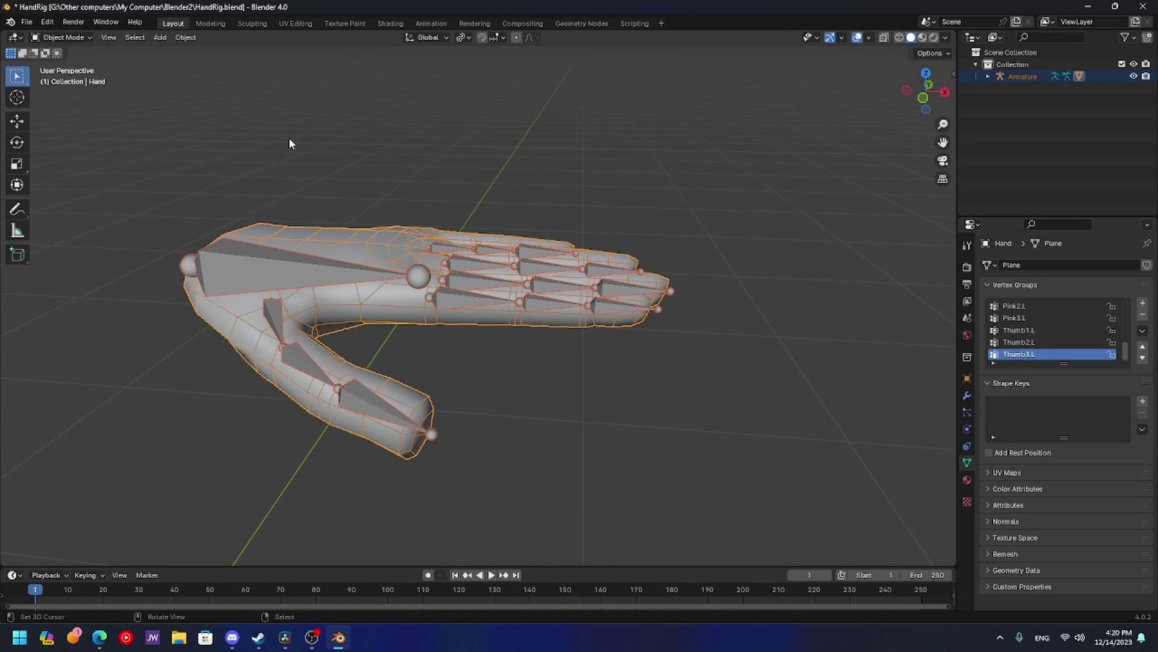
key(ctrl+Tab)
click(305, 116)
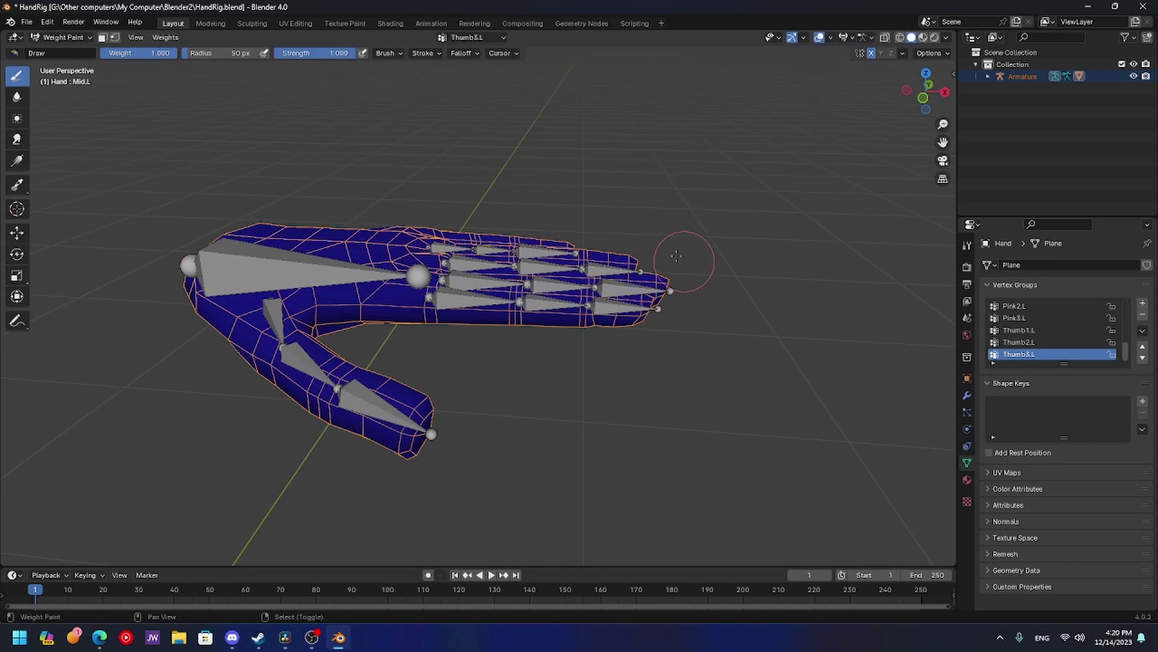
- Select the index fingertip bone Point3.L, then show the hand's vertex groups in Edit Mode
scroll(604, 224, up, 2)
mouse_move(677, 256)
shift+middle_down()
mouse_move(605, 225)
mouse_move(599, 251)
shift+middle_up()
middle_drag(599, 251, 598, 255)
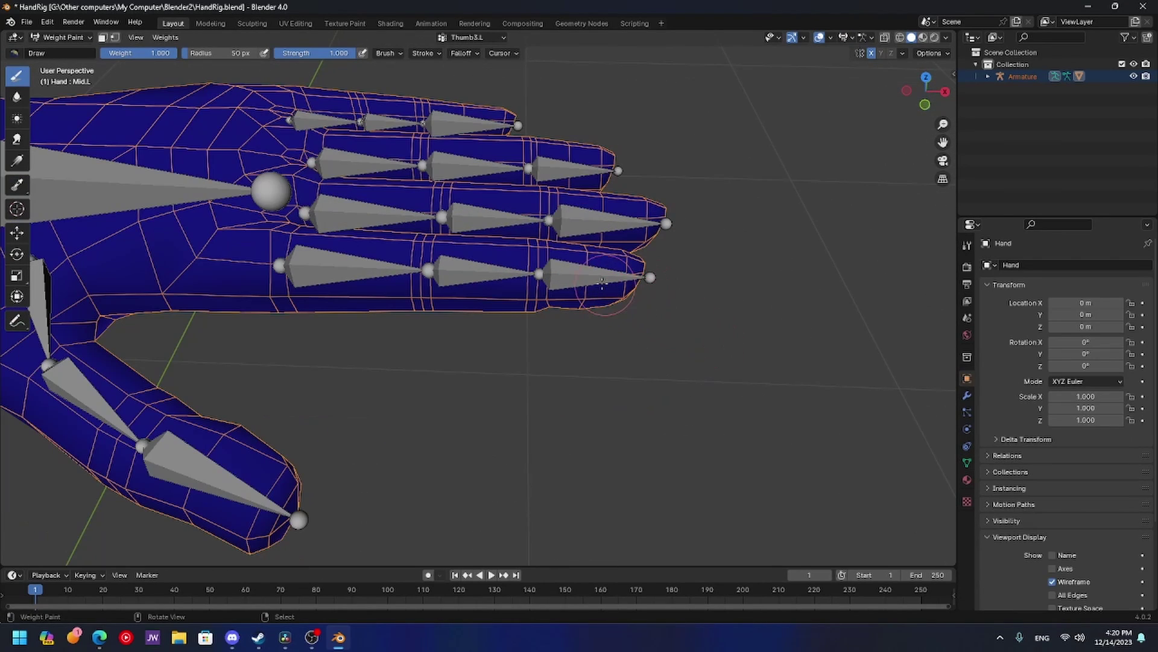
right_click(577, 275)
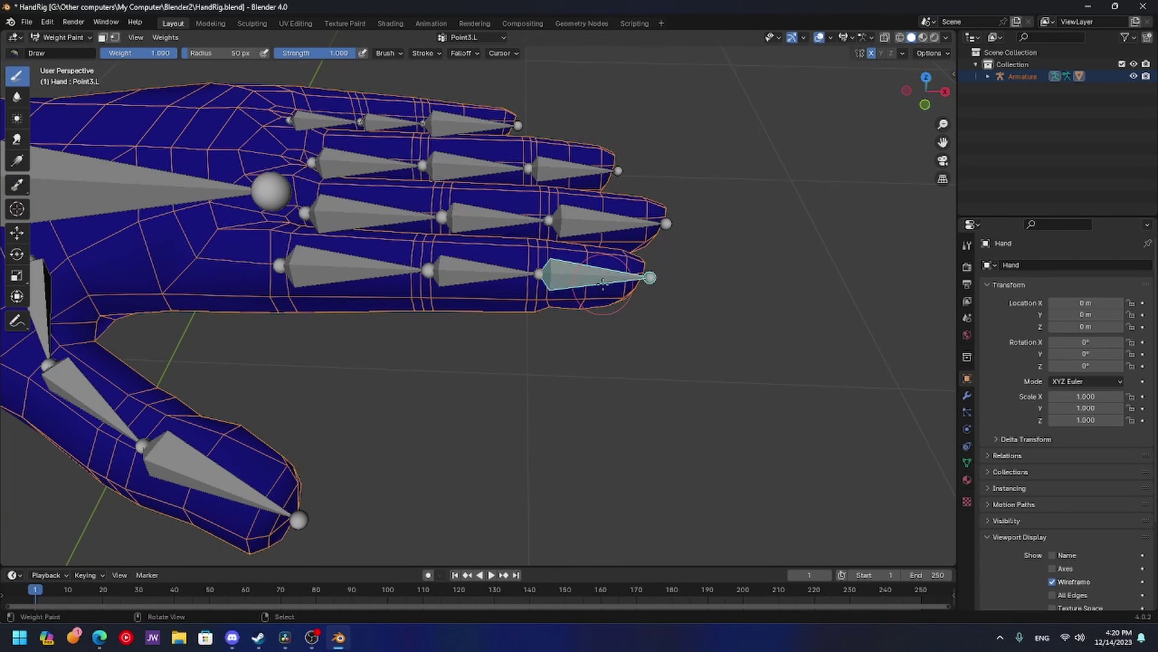
key(Tab)
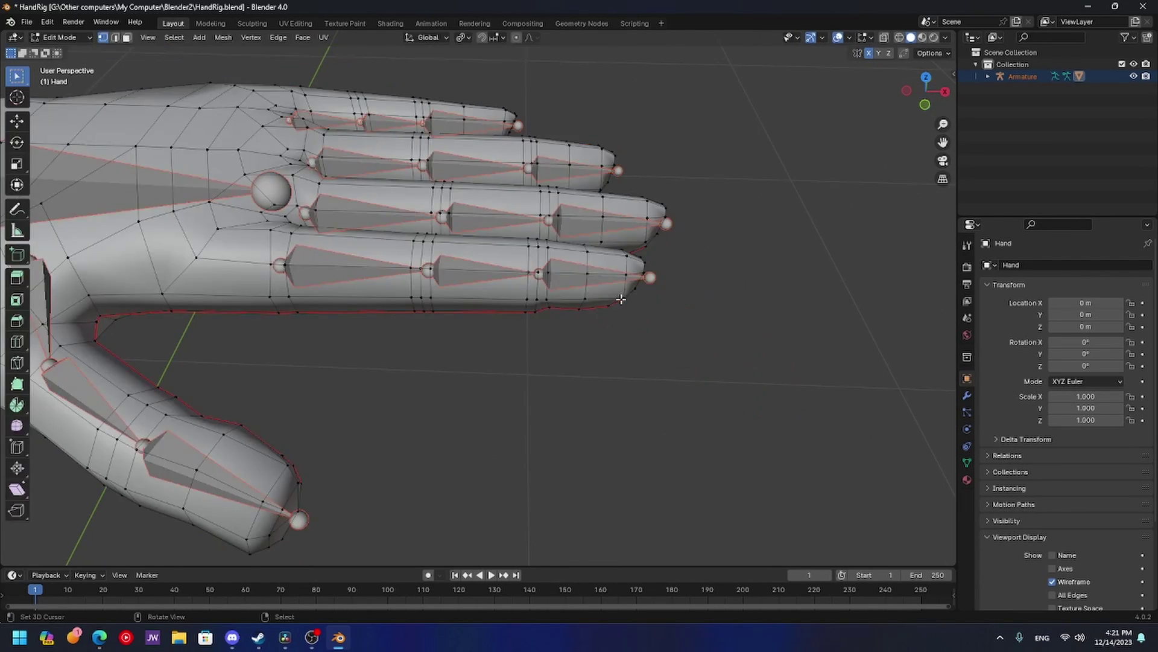
click(966, 464)
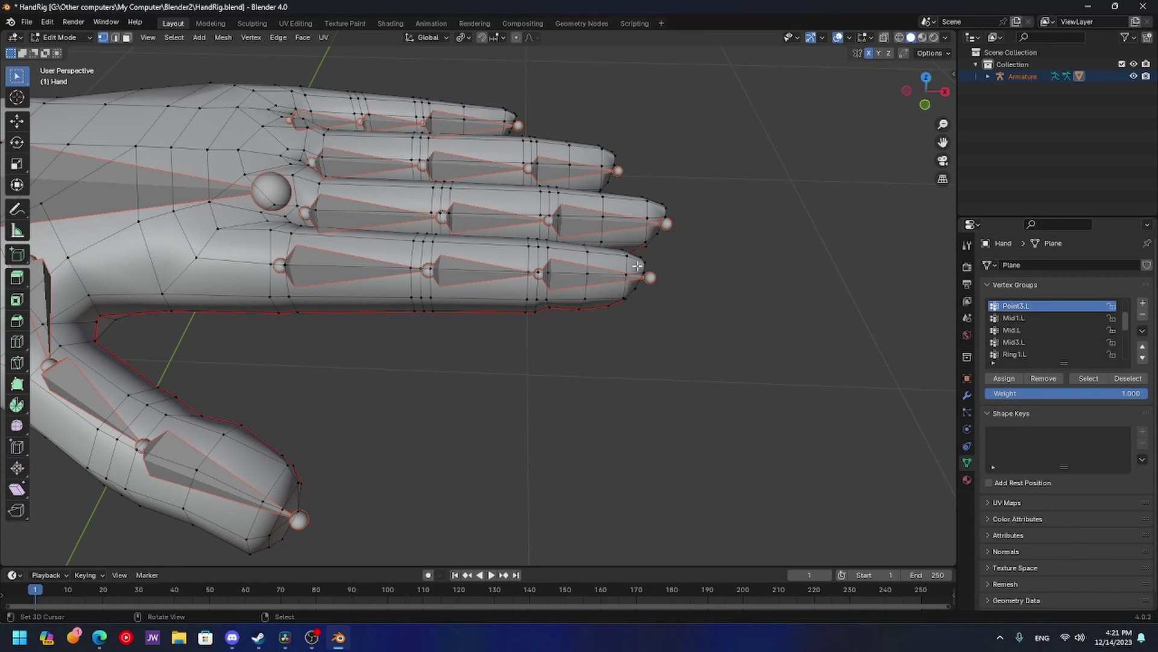
- Select the index fingertip faces and assign them to the Point3.L vertex group with weight 1.000
middle_drag(634, 264, 623, 254)
click(588, 237)
key(ctrl+KP_Add)
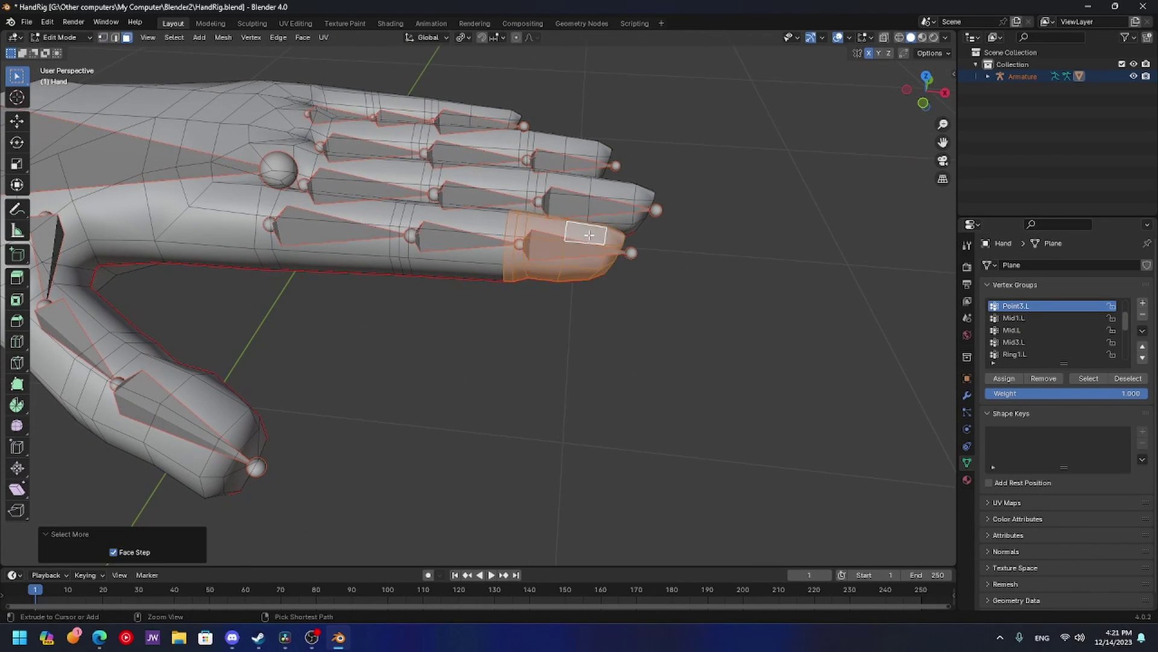
key(ctrl+KP_Subtract)
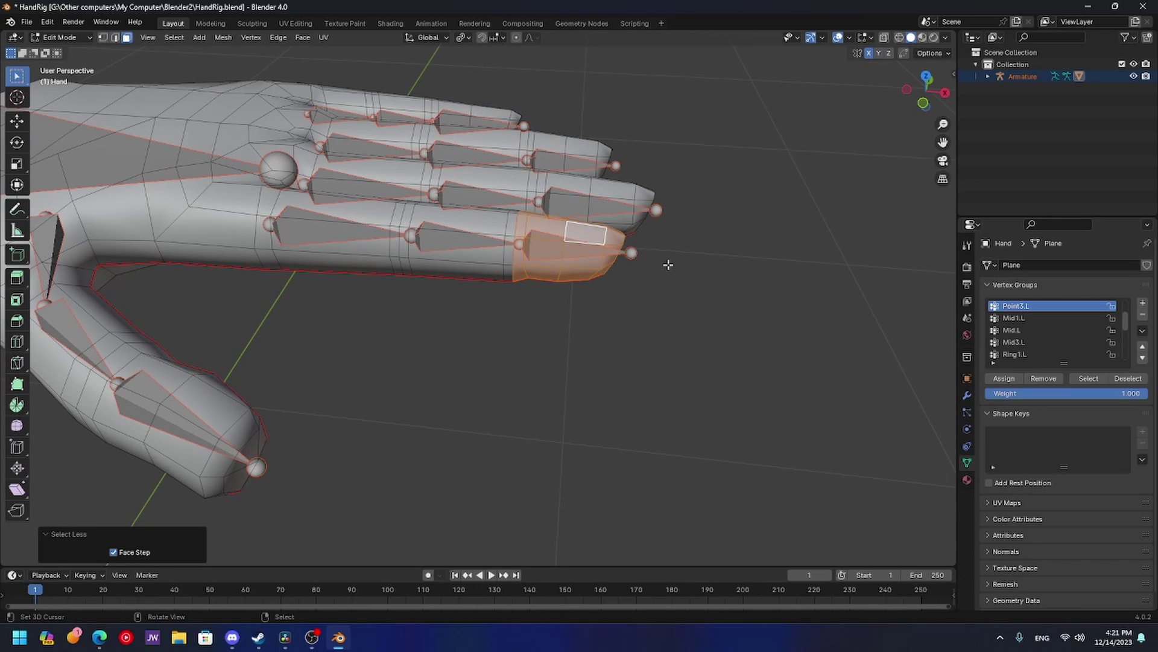
click(1011, 381)
key(Tab)
right_click(445, 246)
right_click(552, 241)
key(Tab)
click(1008, 381)
shift+middle_drag(578, 251, 540, 342)
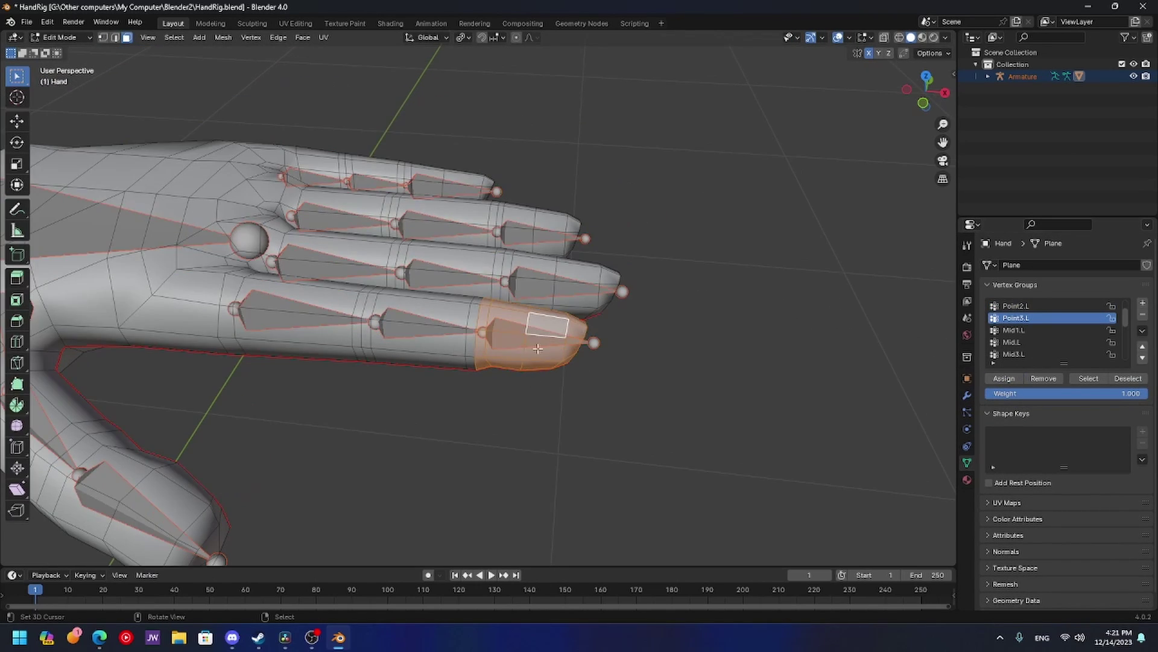
- Try a rotation test, then undo it along with the index fingertip weight assignment
mouse_move(730, 351)
middle_down()
mouse_move(720, 312)
mouse_move(634, 251)
mouse_move(589, 238)
mouse_move(603, 302)
middle_up()
key(ctrl+Tab)
key(r)
right_click(611, 260)
key(Tab)
key(ctrl+z)
key(ctrl+z)
middle_drag(647, 346, 660, 328)
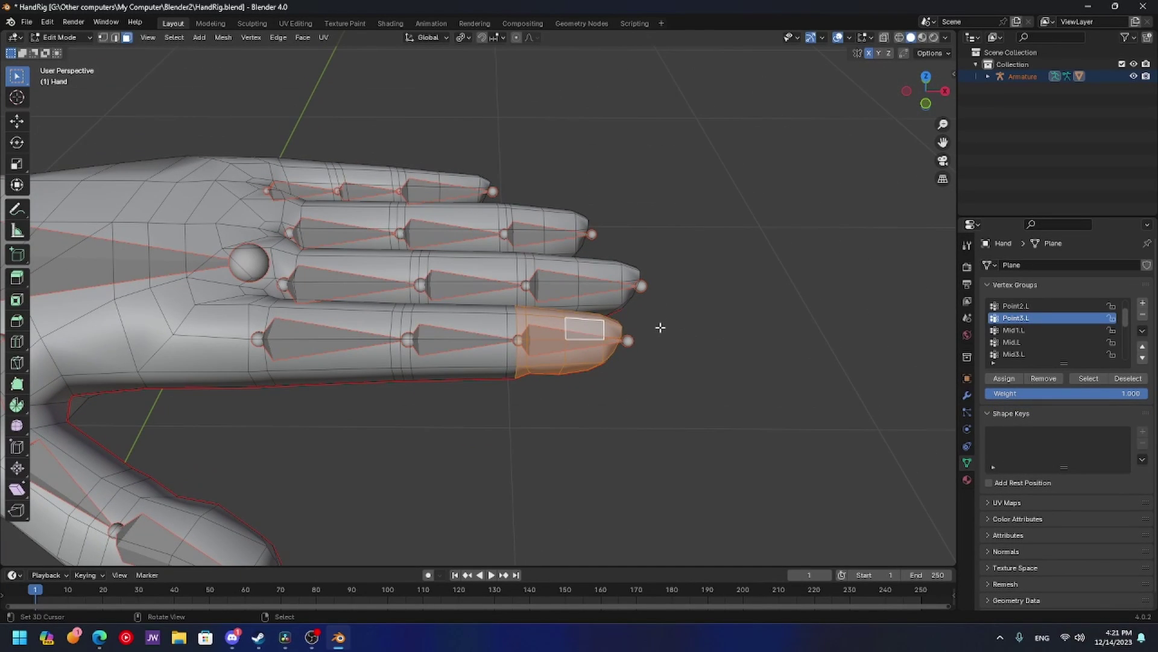
- Check the Point3.L bone's weights in Weight Paint mode and return to Edit Mode
key(ctrl+Tab)
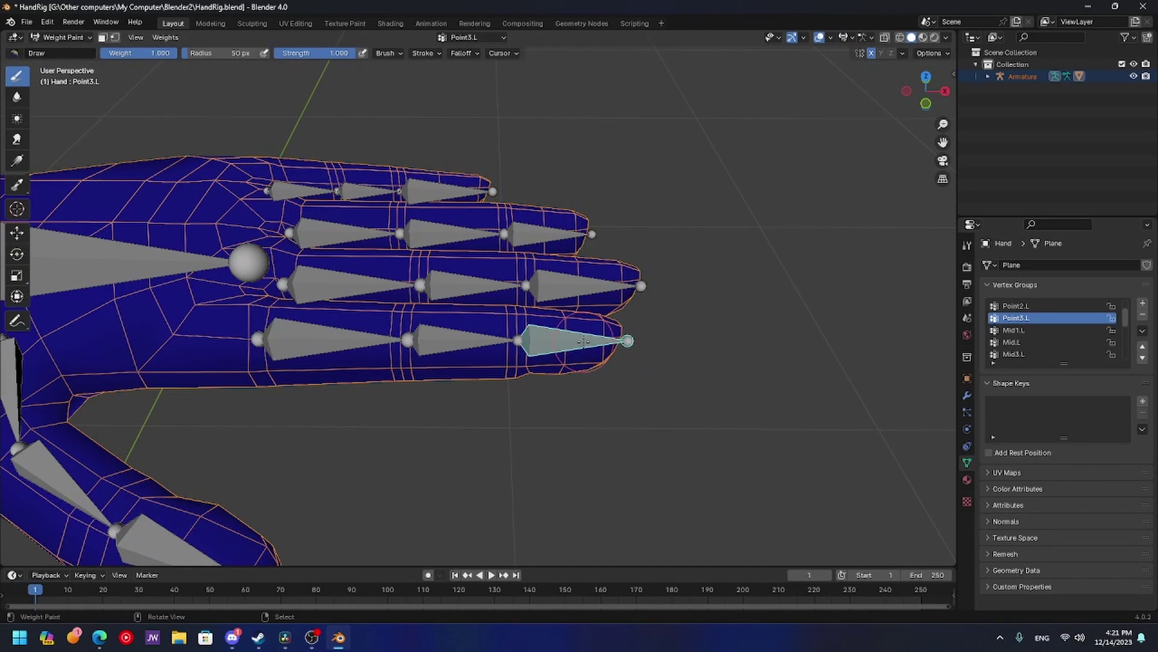
mouse_move(597, 365)
middle_down()
mouse_move(575, 331)
mouse_move(589, 315)
middle_up()
key(Tab)
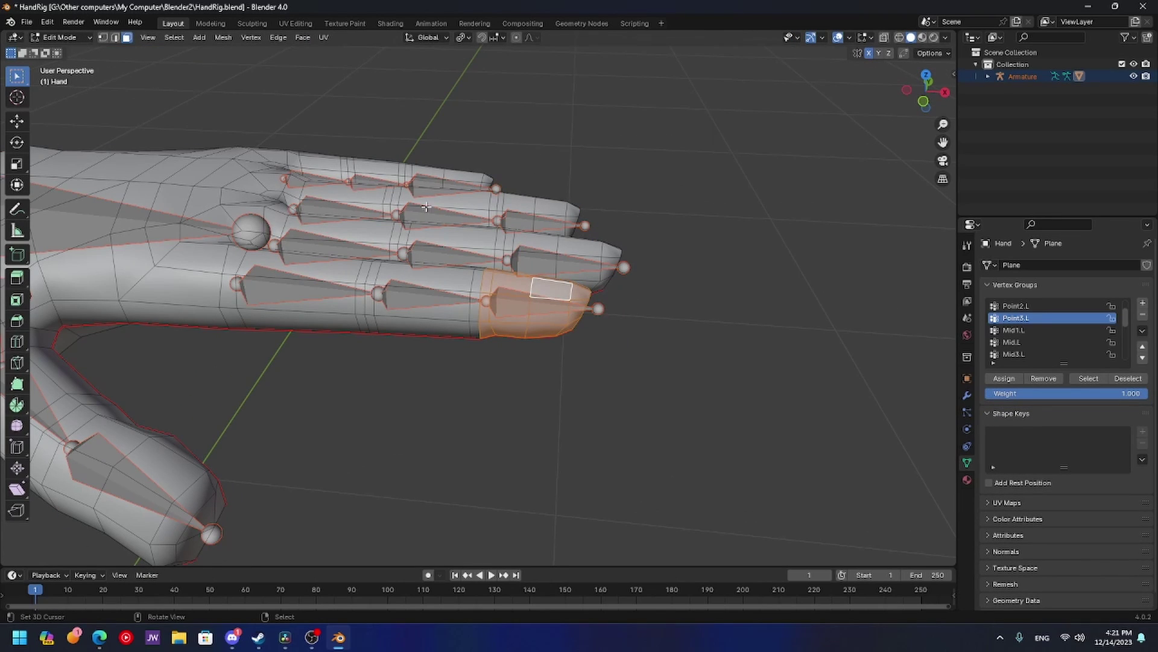
key(Tab)
key(Tab)
- Clear the selection, select the face loop around the index fingertip, and grow it twice to cover the whole tip segment
key(alt+a)
scroll(561, 288, up, 1)
middle_drag(561, 296, 556, 423)
middle_drag(565, 345, 453, 266)
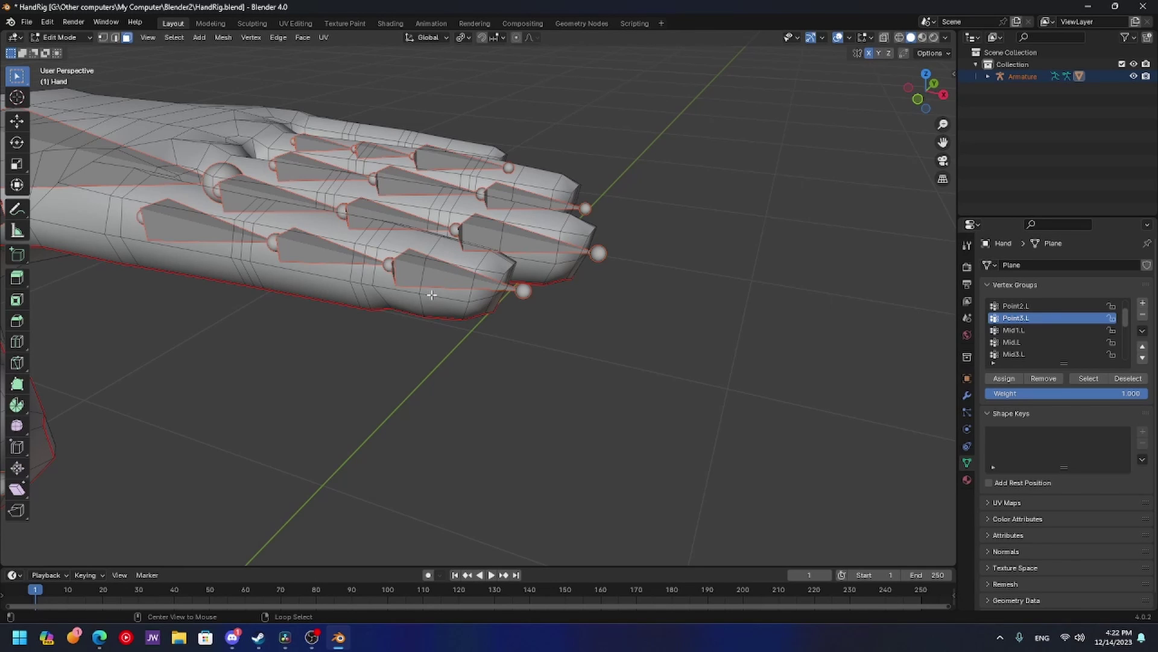
middle_drag(425, 295, 515, 293)
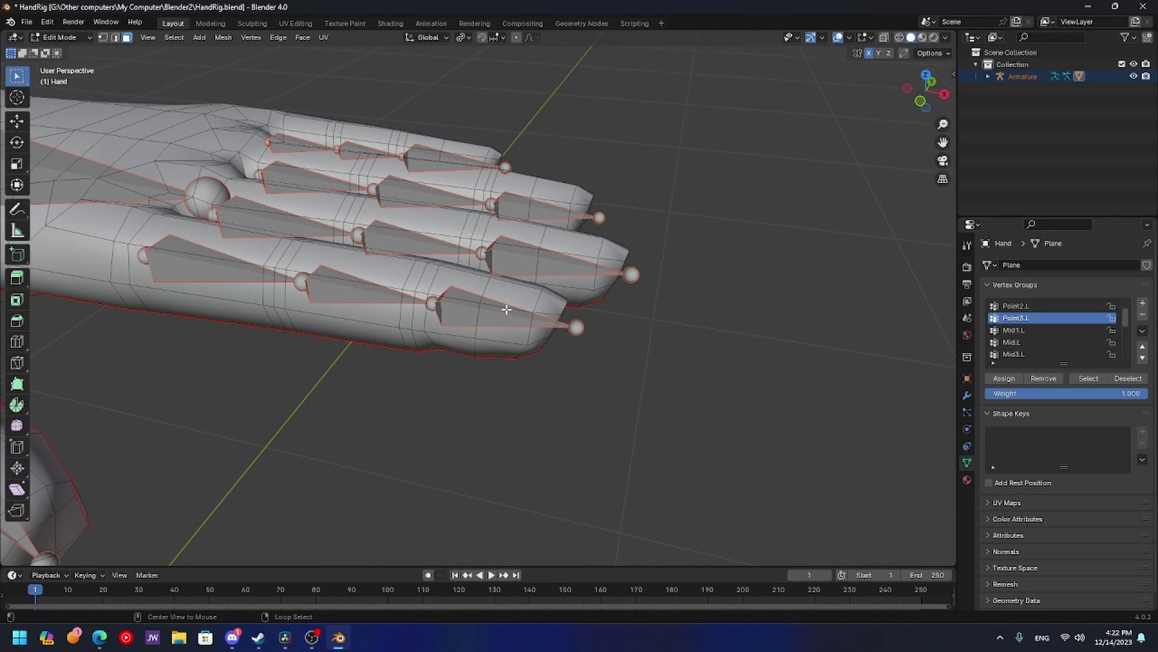
alt+right_click(507, 309)
middle_drag(578, 324, 617, 339)
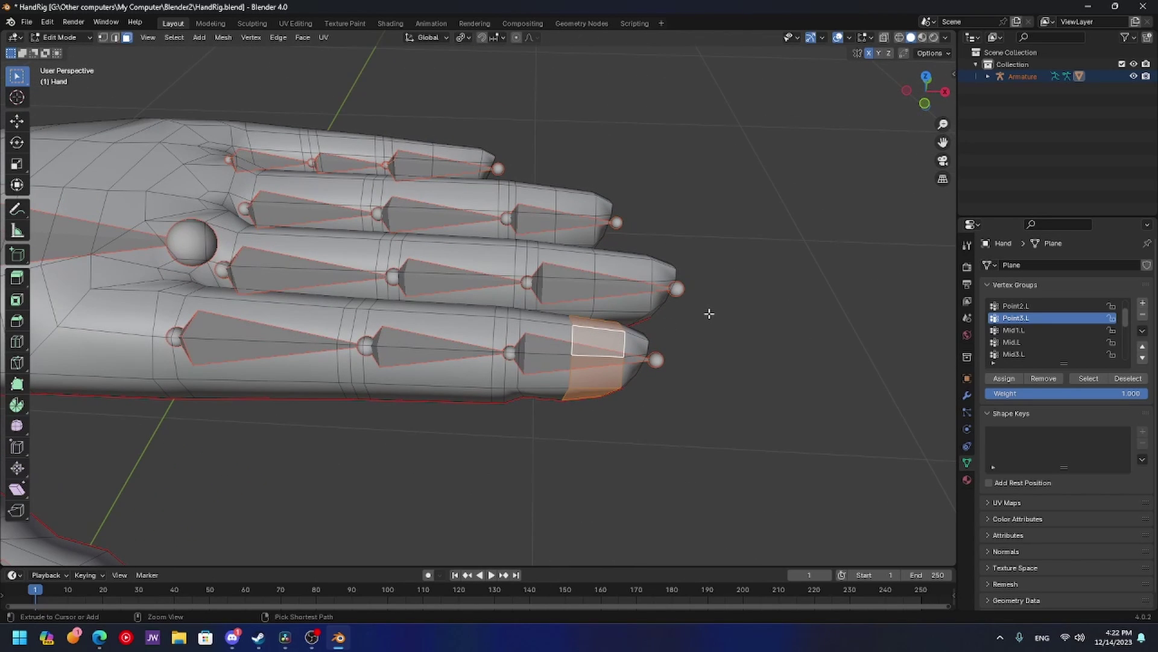
key(ctrl+KP_Add)
key(ctrl+KP_Add)
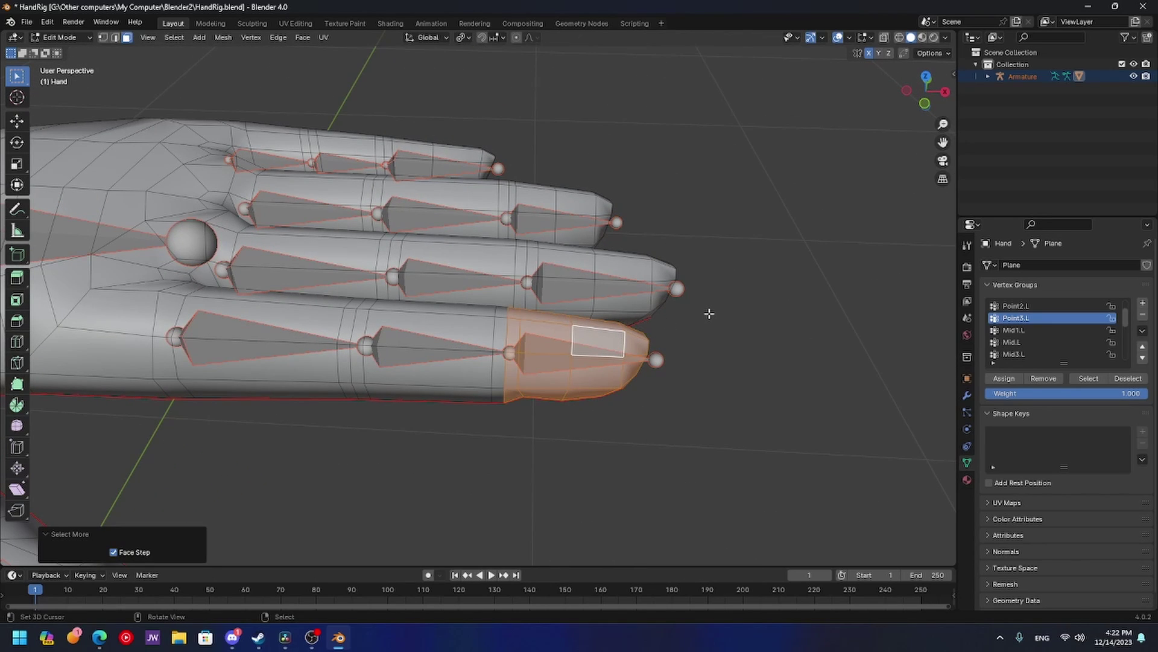
scroll(708, 313, down, 1)
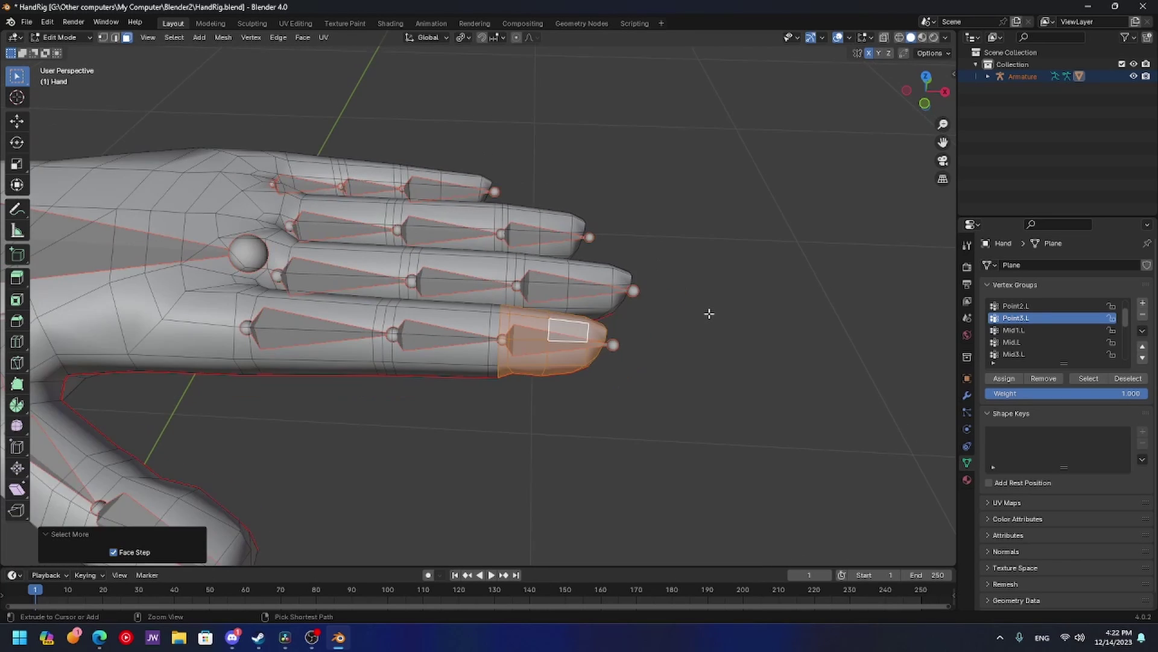
scroll(709, 314, up, 1)
scroll(709, 313, down, 1)
scroll(709, 313, up, 1)
scroll(709, 313, up, 1)
scroll(709, 313, down, 2)
scroll(709, 314, down, 1)
scroll(709, 313, up, 3)
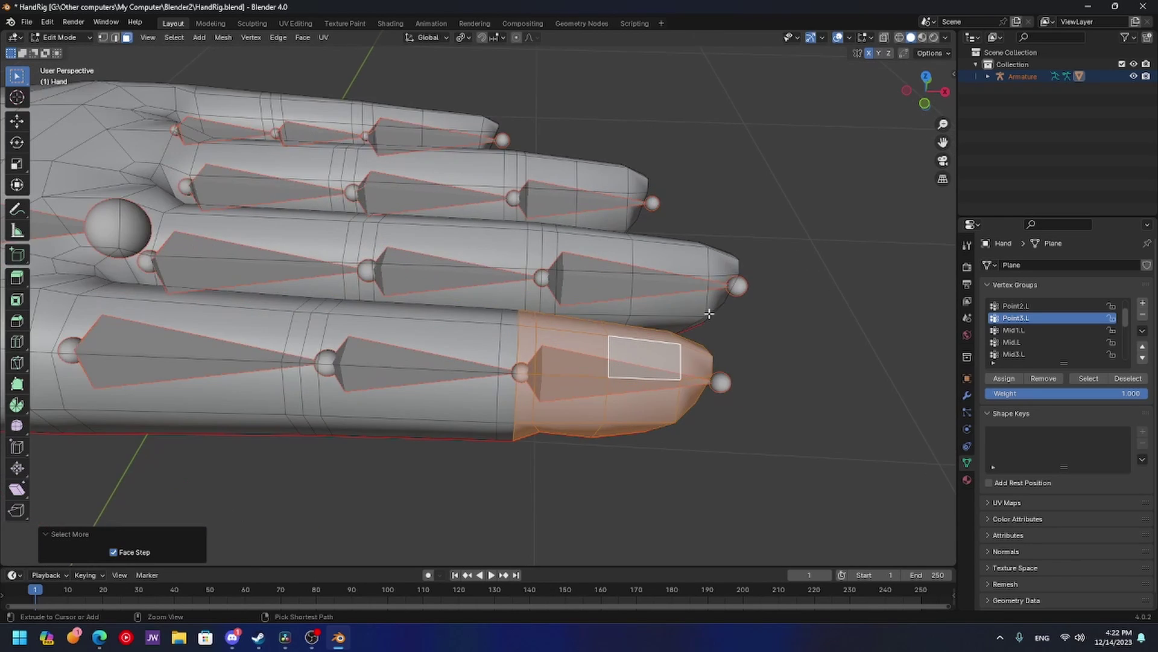
scroll(709, 313, down, 4)
scroll(642, 280, up, 1)
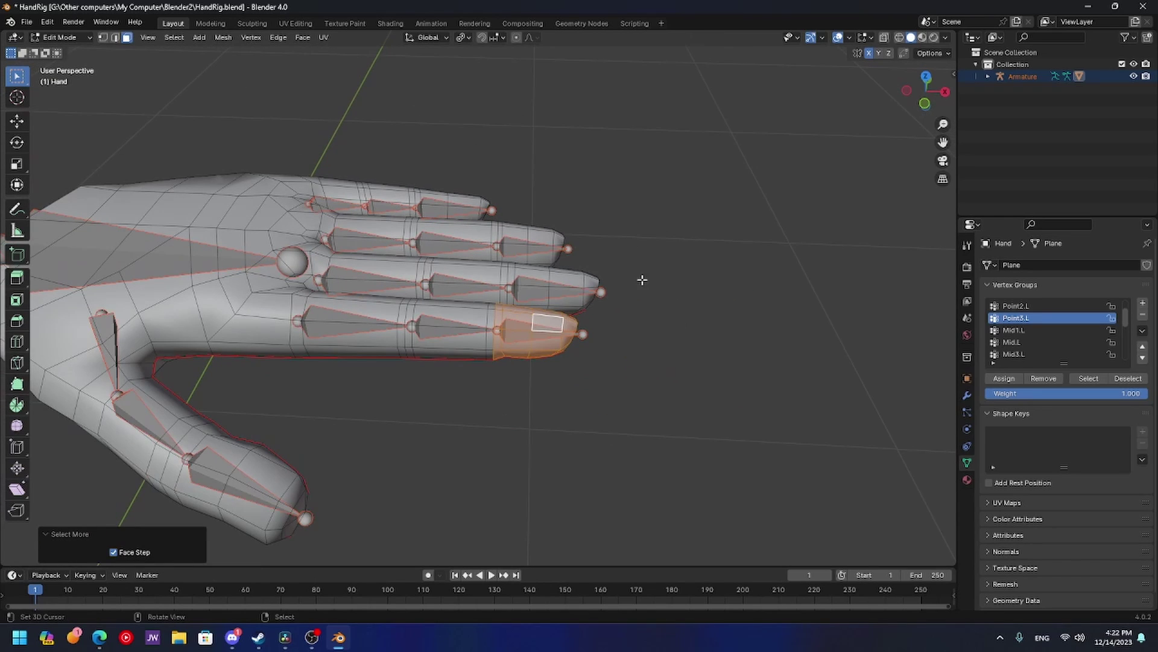
- Look at the Emulate Numpad option in the input preferences without changing it, and close the preferences
click(46, 25)
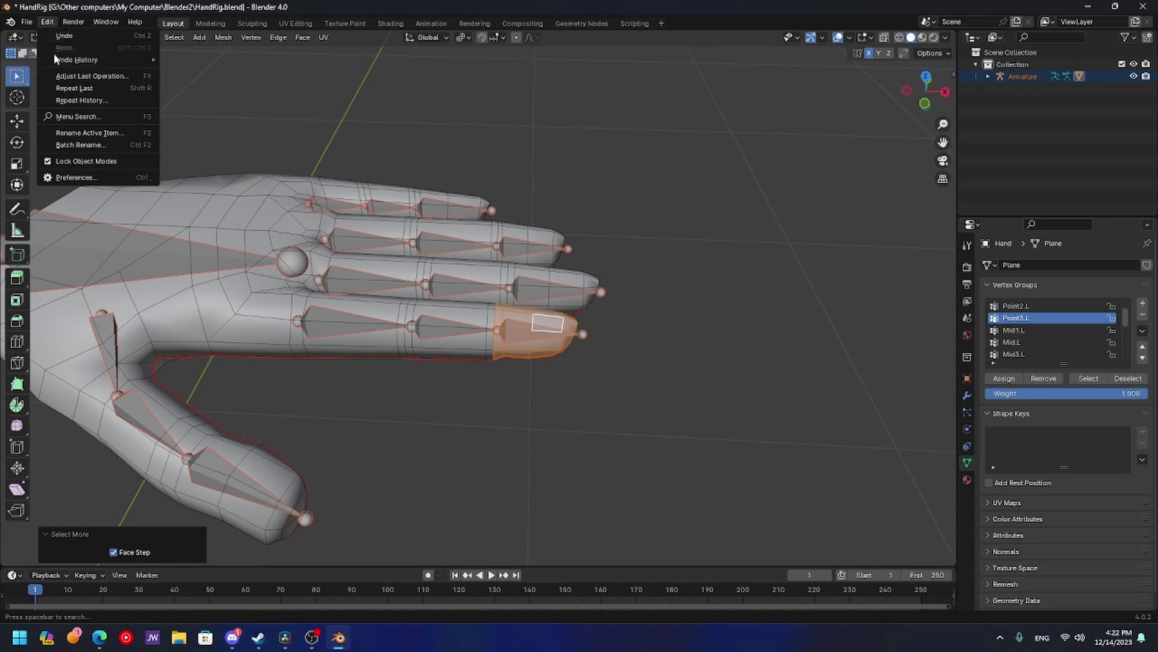
click(79, 178)
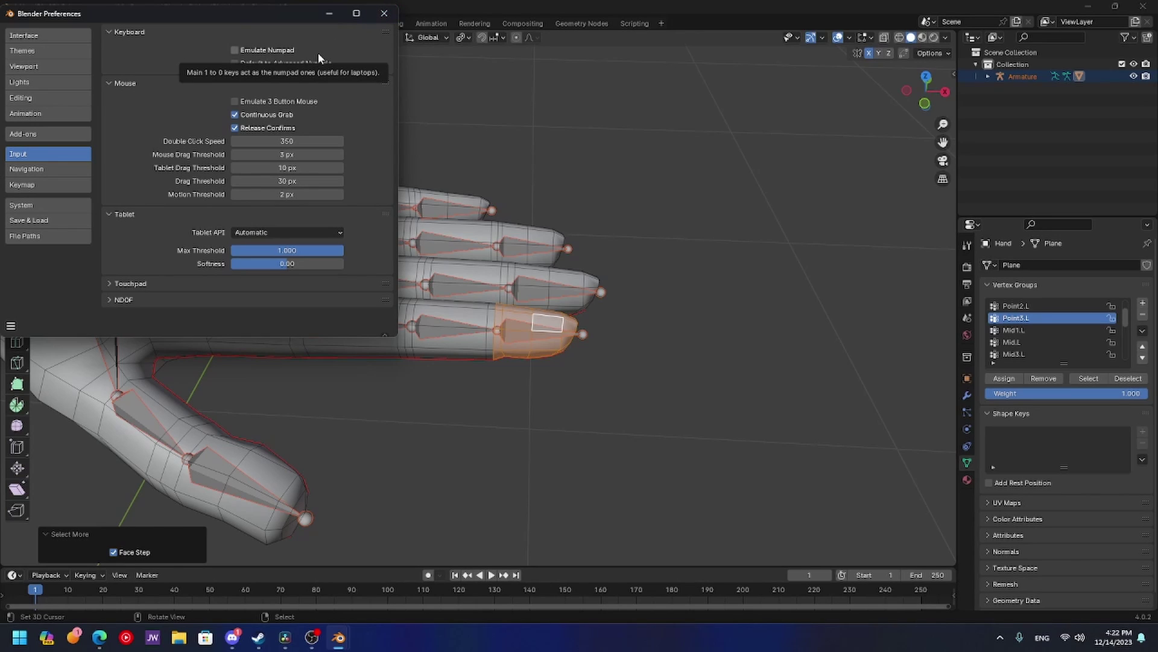
click(384, 13)
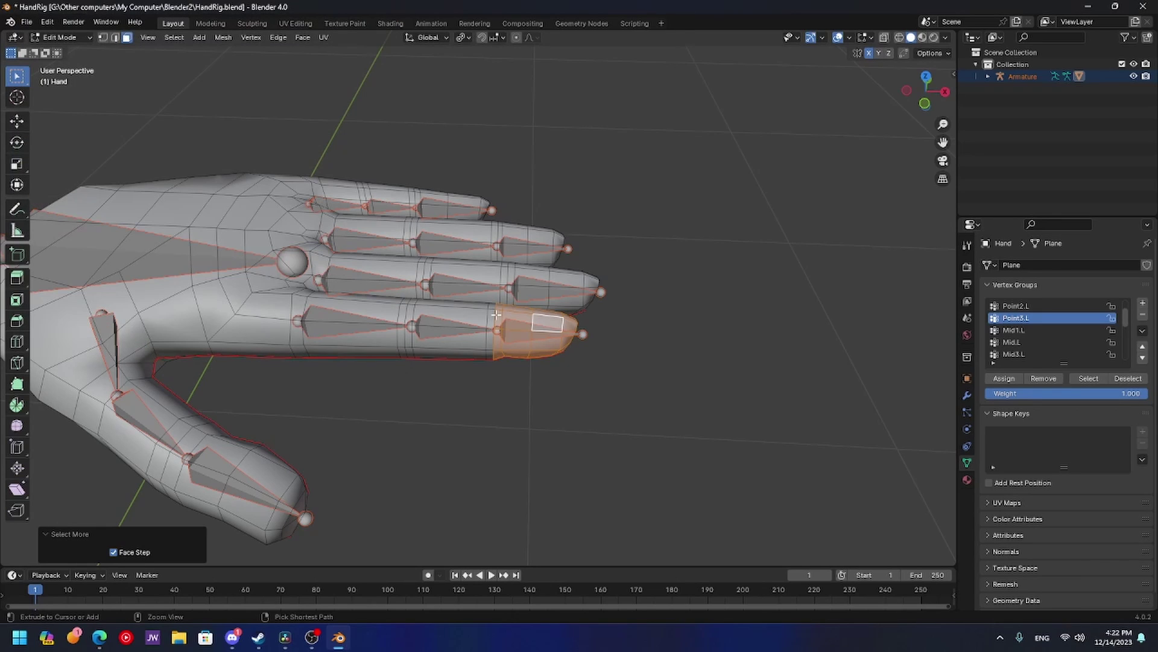
- Shrink and grow the index fingertip face selection repeatedly, ending with the whole tip segment selected
key(ctrl+KP_Subtract)
key(ctrl+KP_Add)
key(ctrl+KP_Subtract)
key(ctrl+KP_Add)
key(ctrl+KP_Add)
key(ctrl+KP_Subtract)
key(ctrl+KP_Subtract)
key(ctrl+KP_Add)
key(ctrl+KP_Subtract)
key(ctrl+KP_Add)
- Assign the selected fingertip faces to the Point3.L vertex group at weight 1.000 and check the result in Weight Paint mode
click(1003, 378)
key(Tab)
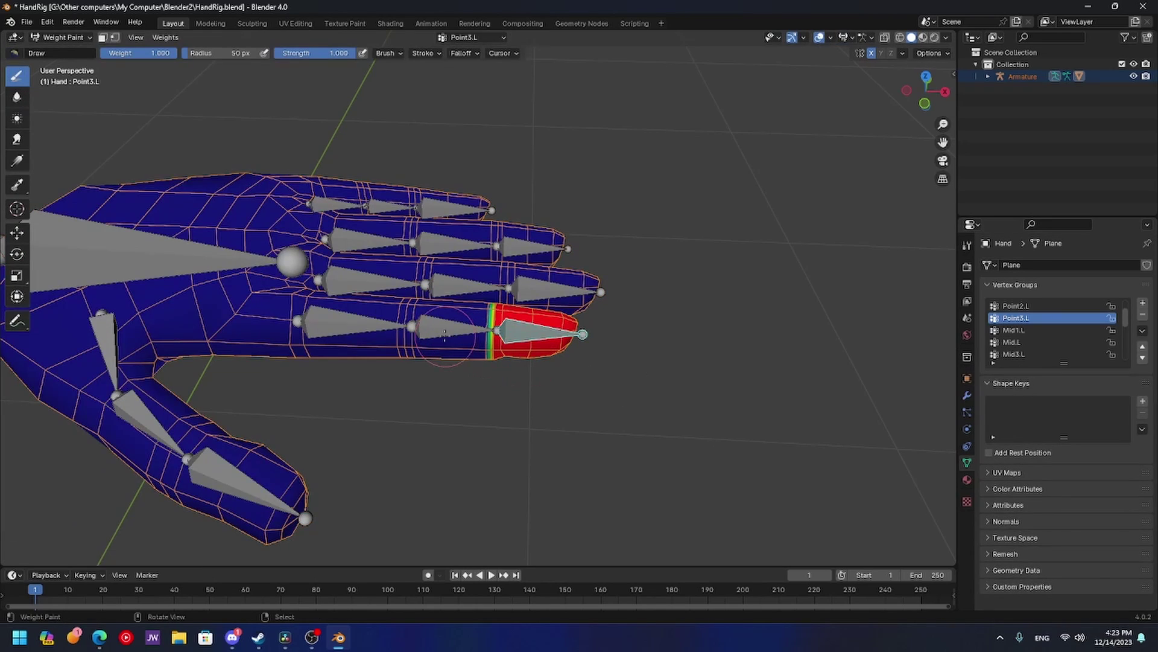
scroll(546, 382, up, 3)
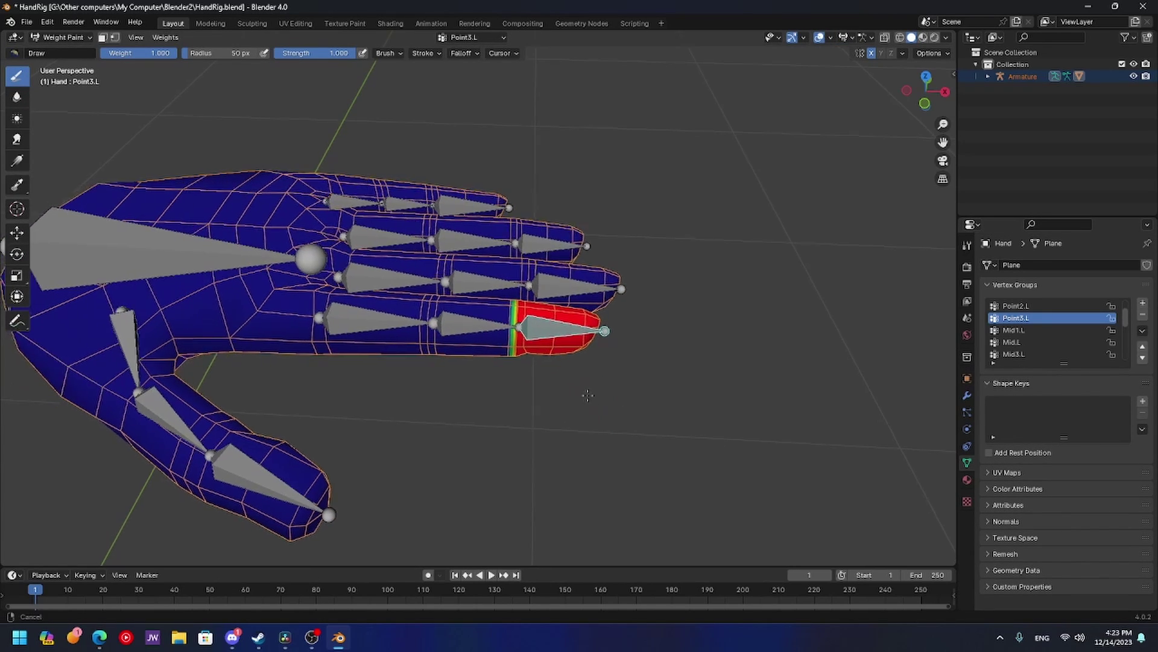
scroll(558, 377, down, 1)
key(Tab)
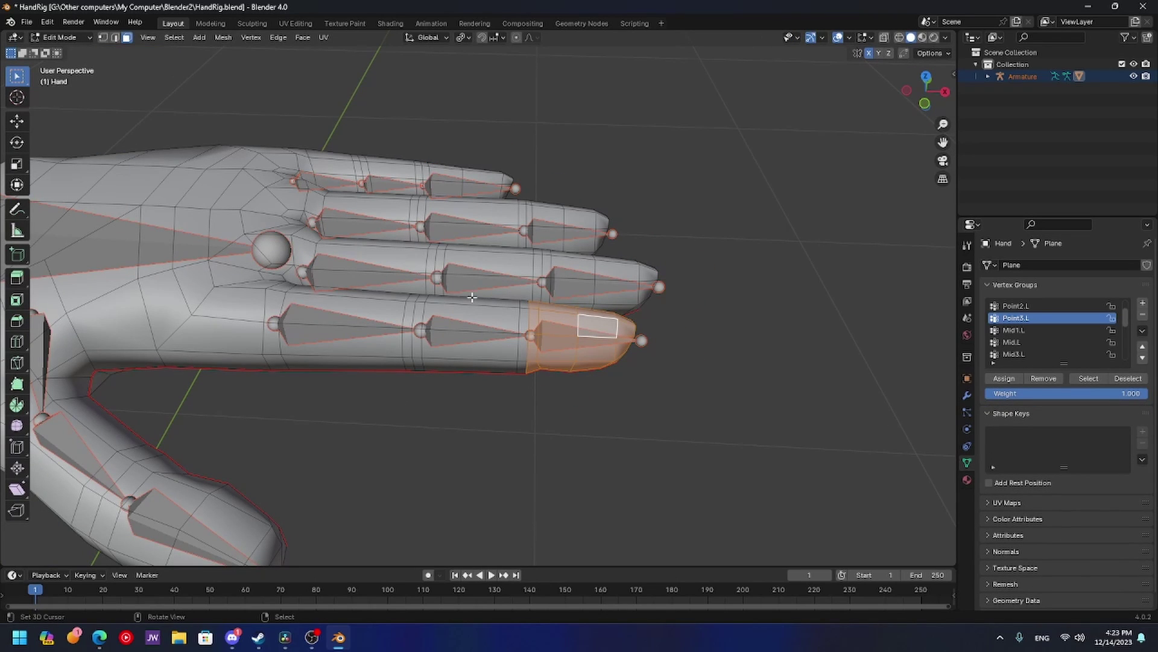
key(Tab)
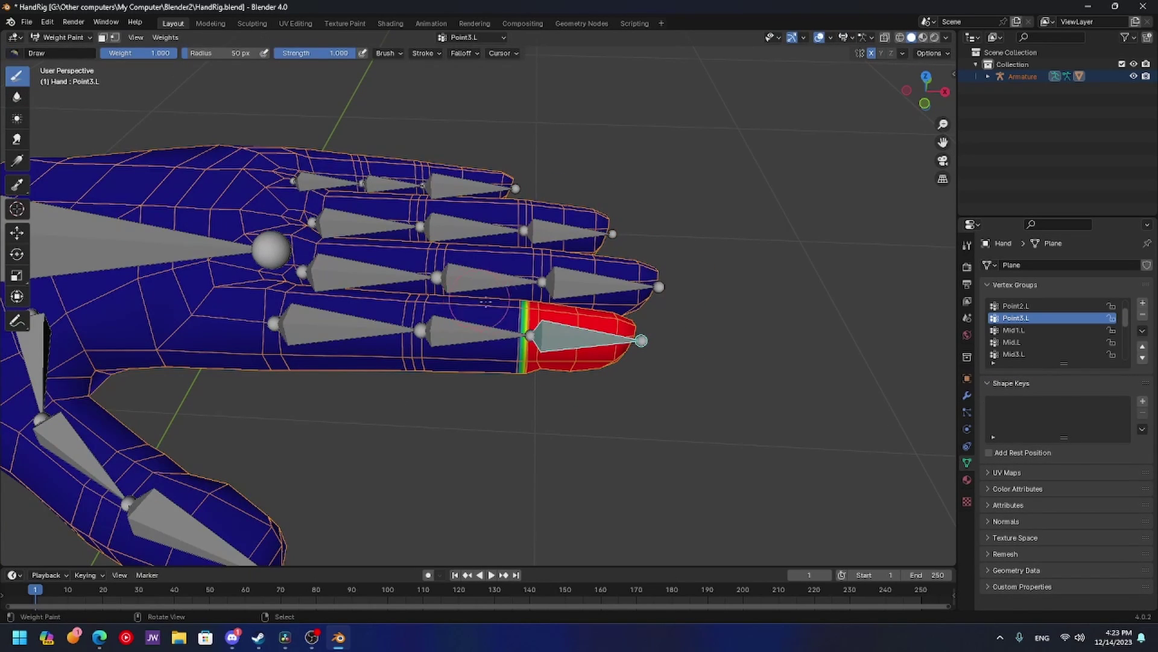
- Assign the index finger's middle segment, selected as a face loop grown once, to the Point2.L vertex group at weight 1.000
ctrl+click(461, 330)
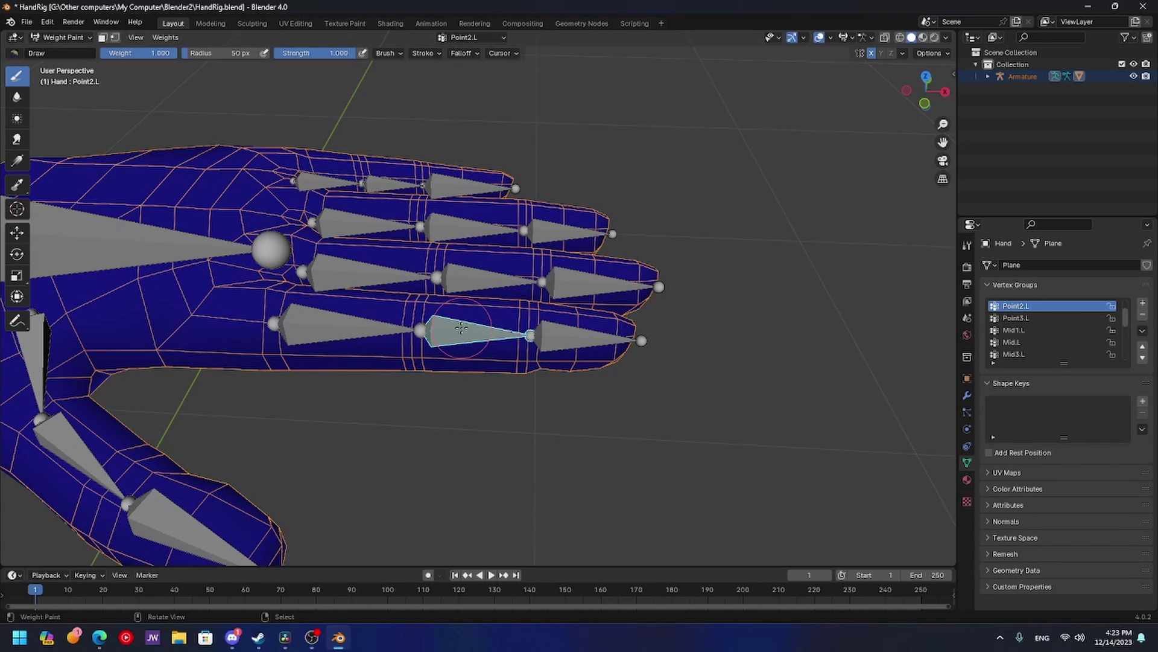
key(Tab)
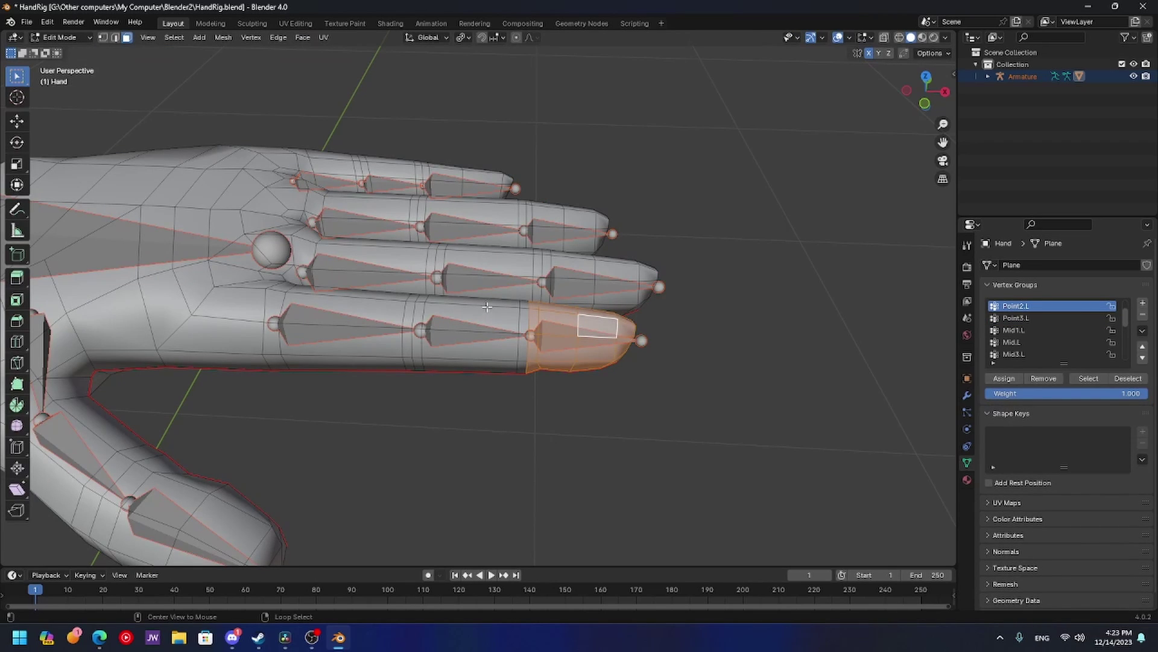
alt+click(482, 305)
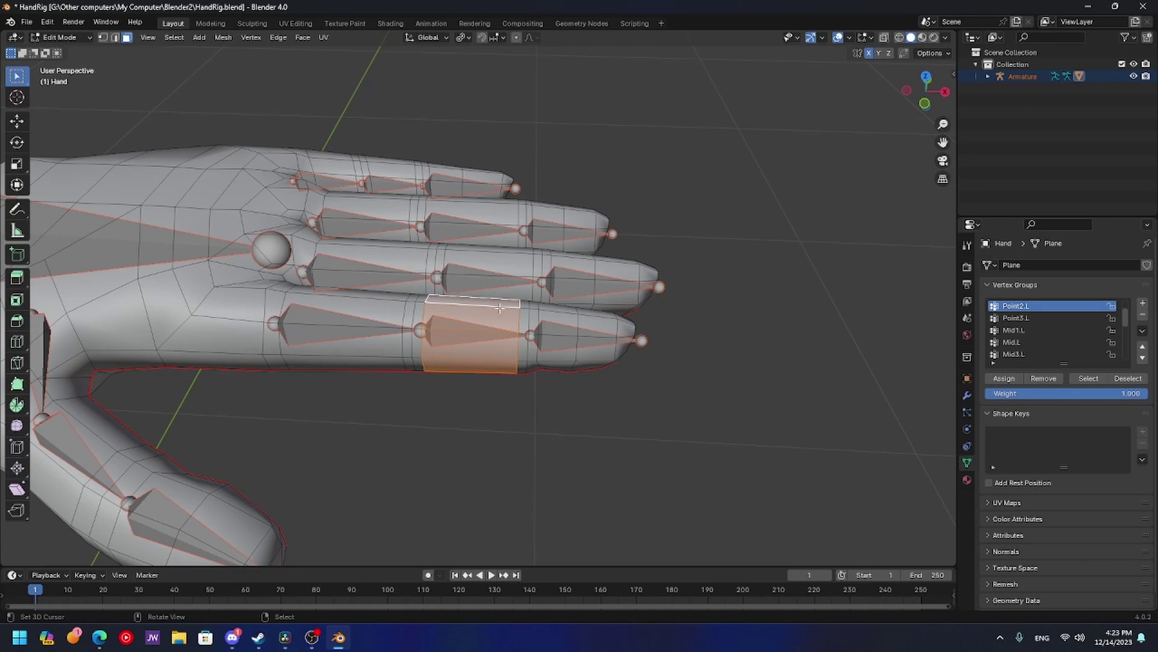
key(ctrl+KP_Add)
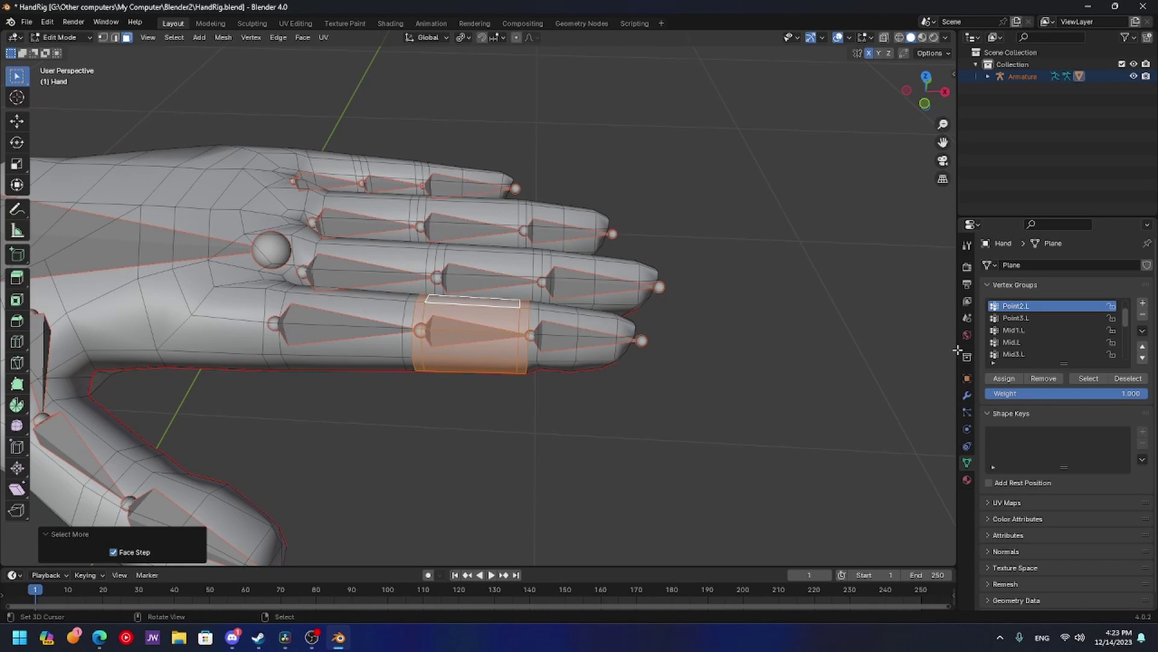
click(999, 379)
key(Tab)
- Assign the index finger's base segment, selected as a face loop grown once, to the Point1.L vertex group at weight 1.000
shift+middle_drag(427, 354, 506, 345)
right_click(391, 314)
key(Tab)
alt+right_click(398, 315)
key(ctrl+KP_Add)
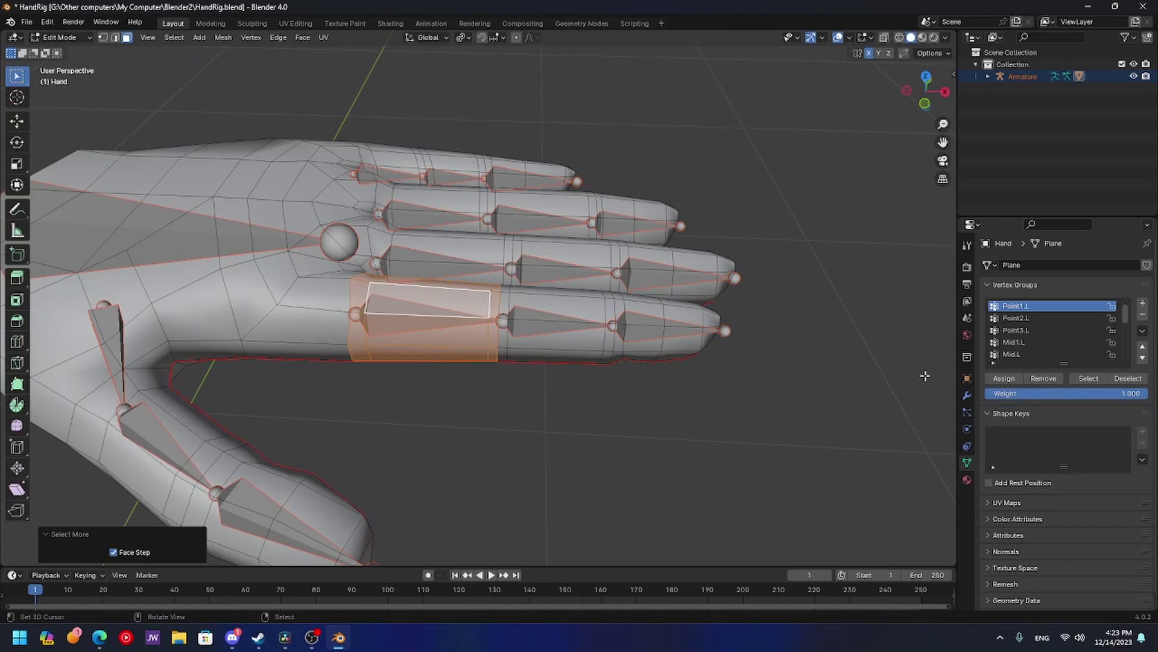
click(1006, 381)
key(Tab)
- Activate the Mid3.L bone and assign the whole middle fingertip segment to its vertex group at weight 1.000
right_click(688, 271)
key(Tab)
alt+right_click(702, 260)
key(ctrl+KP_Add)
click(1005, 378)
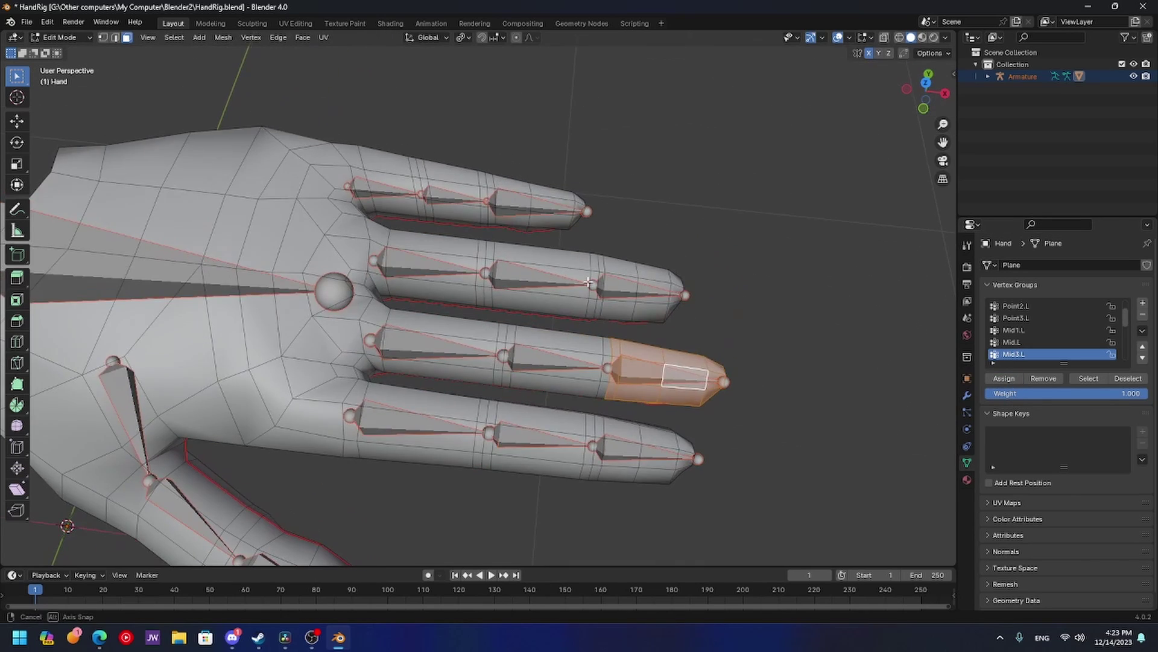
key(ctrl+Tab)
- Assign the middle finger's central segment, selected as a face loop grown once, to the Mid.L vertex group and check its weights
ctrl+click(541, 361)
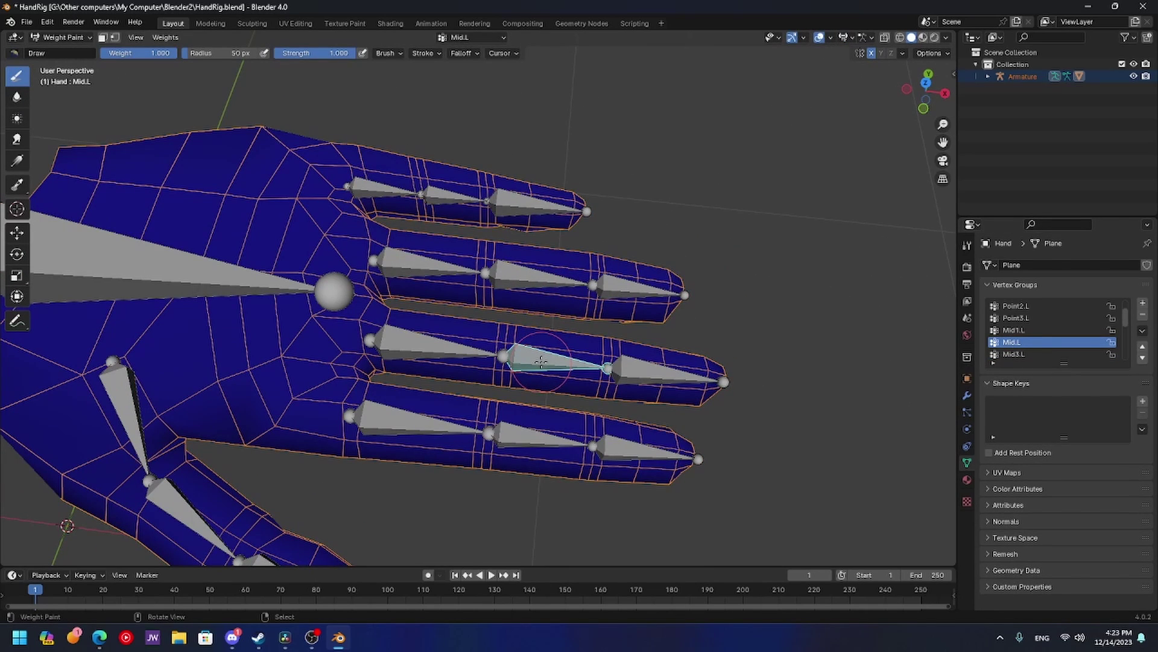
key(Tab)
alt+click(567, 342)
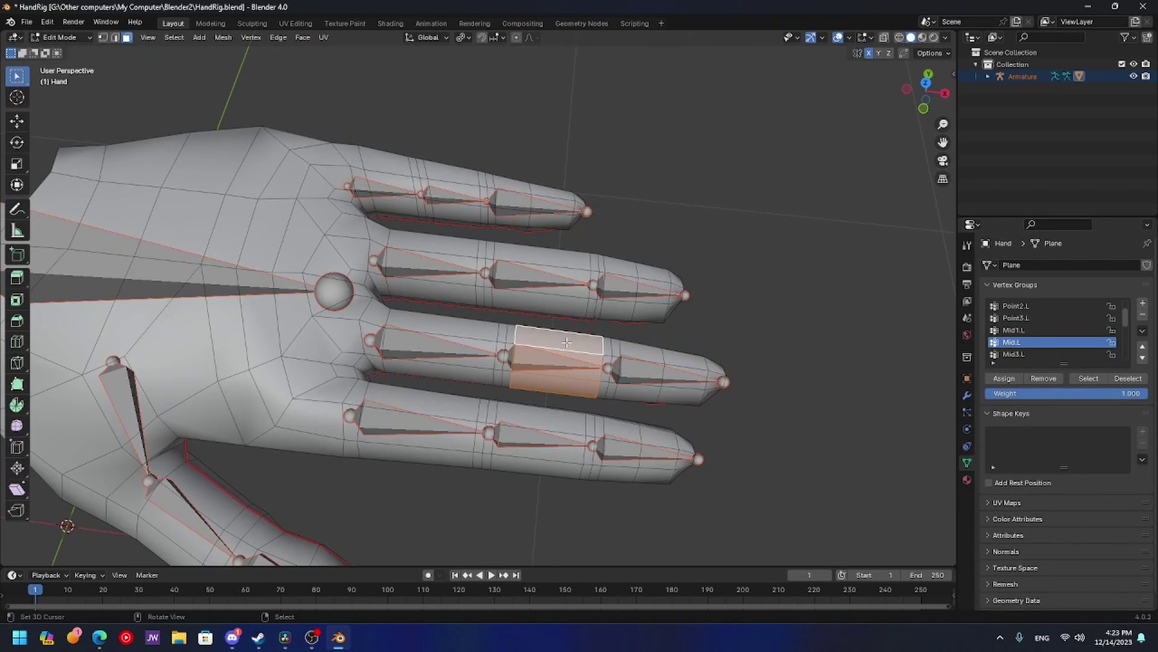
key(ctrl+KP_Add)
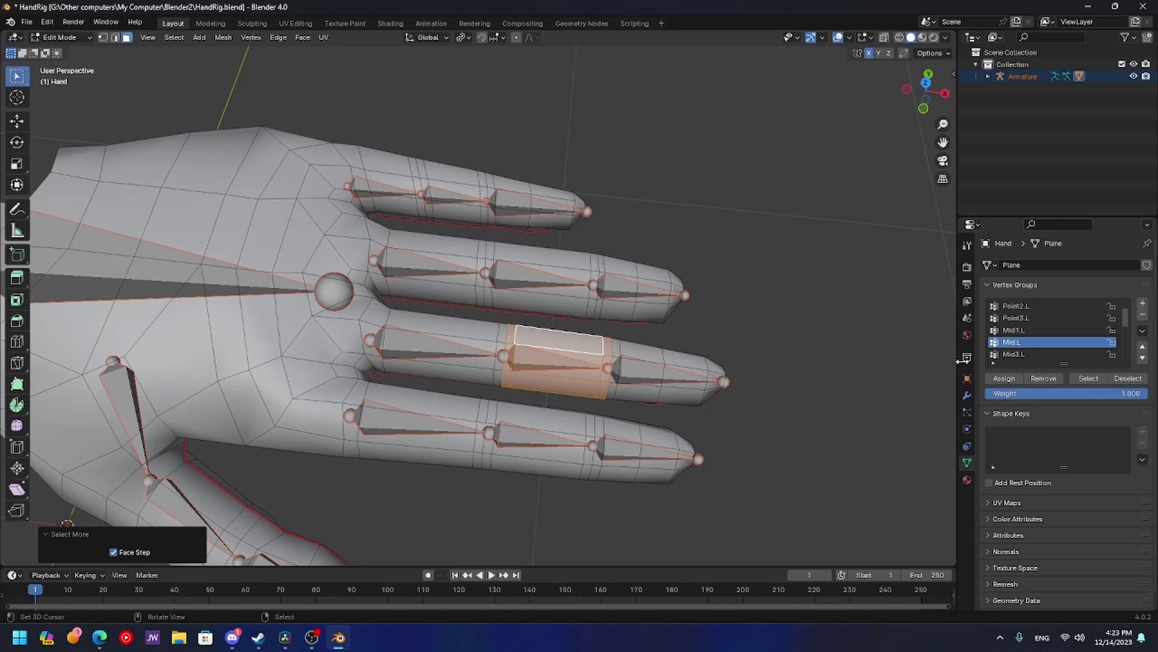
click(1012, 380)
key(ctrl+Tab)
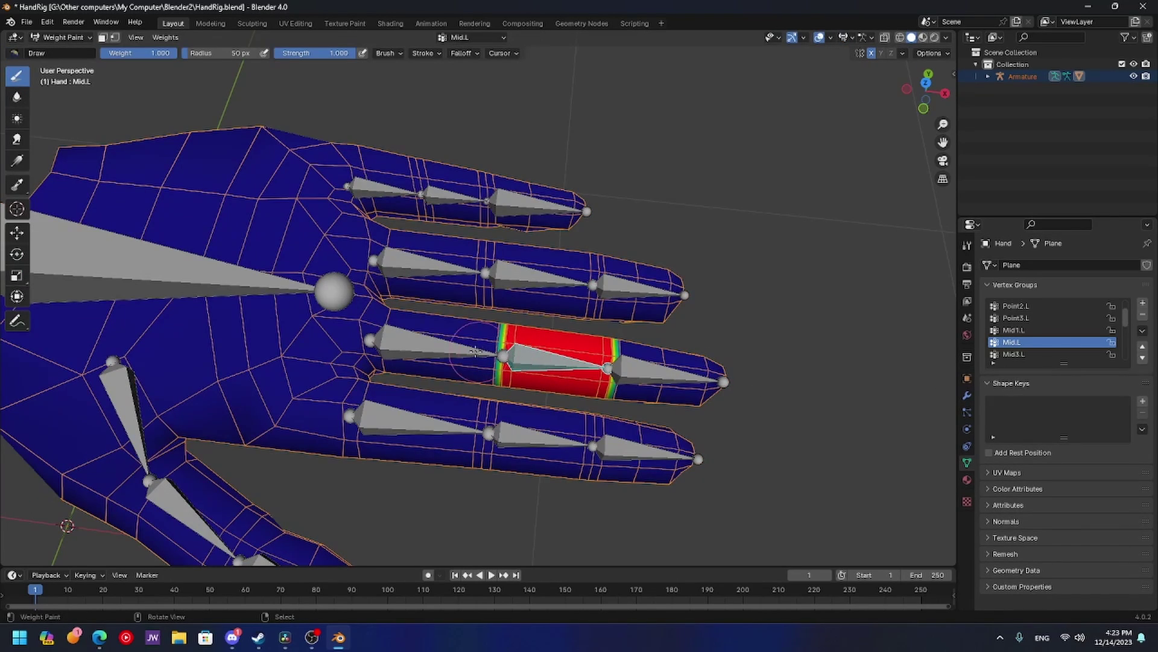
- Activate the Mid1.L bone, select the middle finger's base segment, and assign it to that vertex group at weight 1.000
ctrl+click(443, 345)
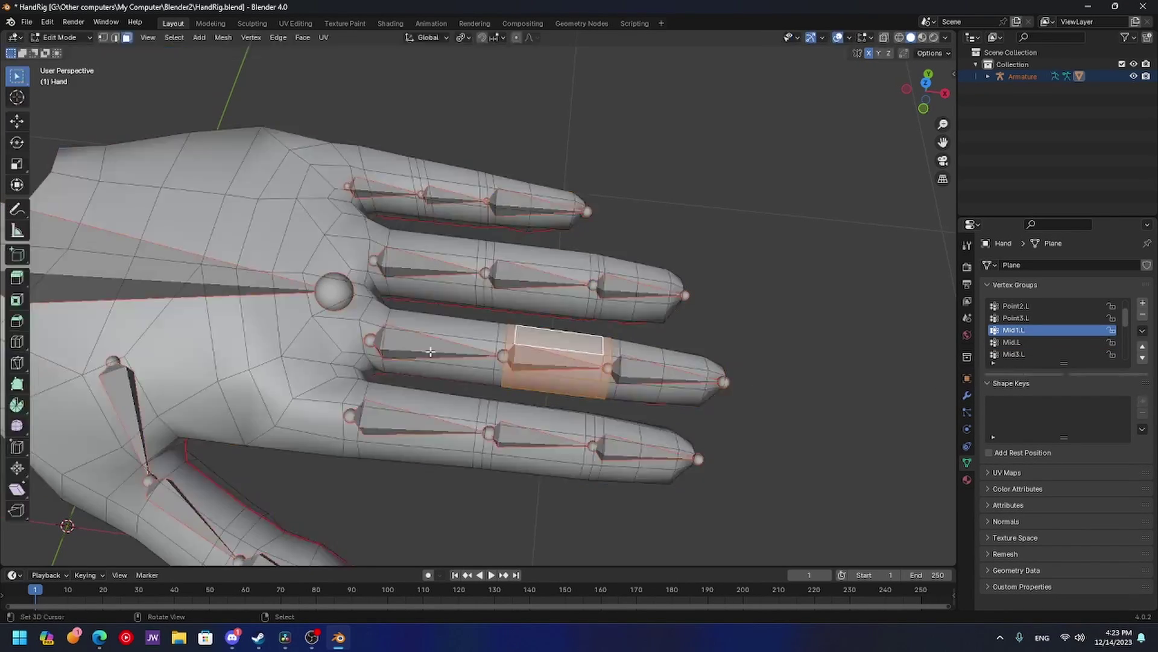
key(Tab)
alt+click(453, 330)
key(ctrl+KP_Add)
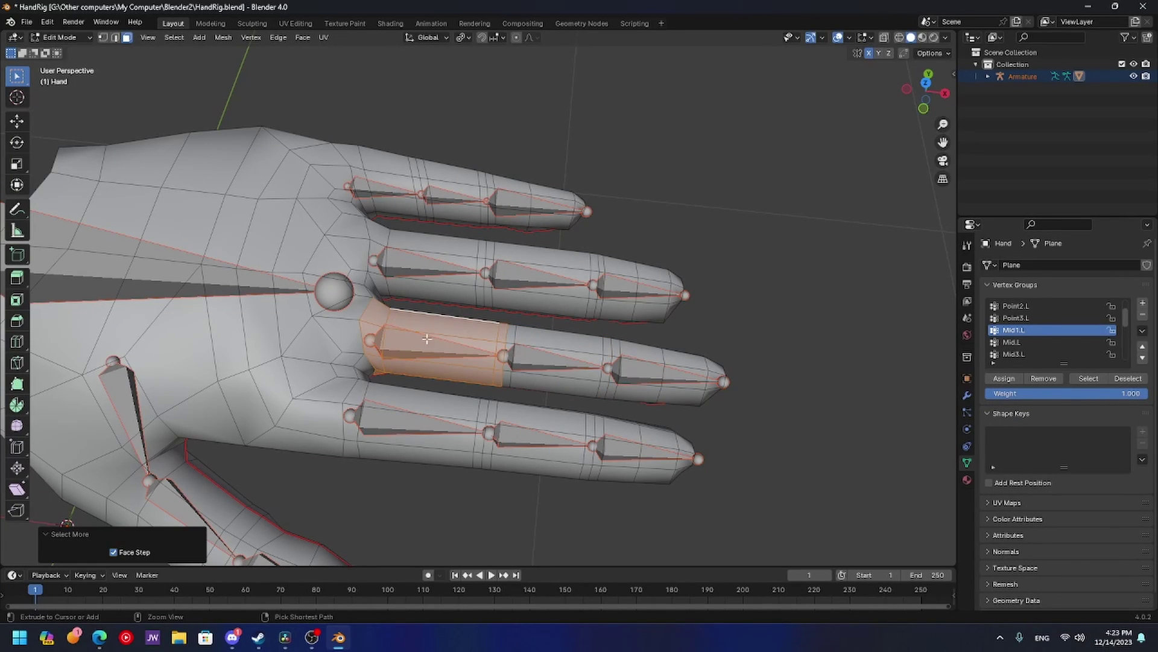
click(1006, 378)
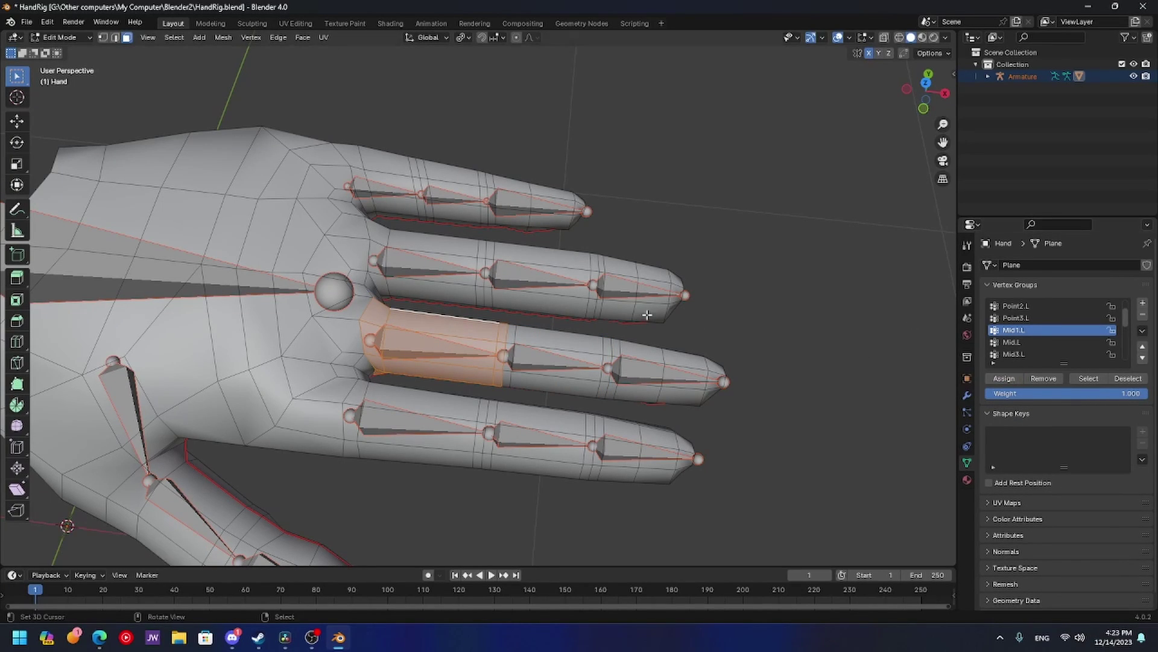
- Activate the Ring3.L bone, select the whole ring fingertip segment, and assign it to that vertex group at weight 1.000
key(ctrl+Tab)
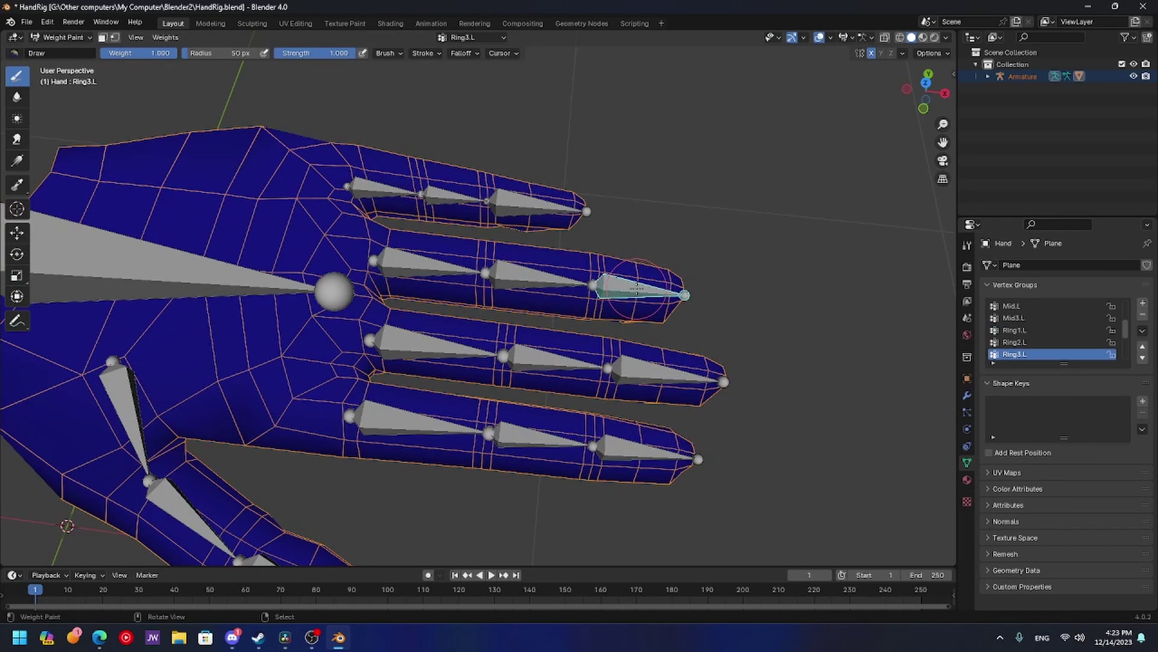
key(Tab)
click(656, 268)
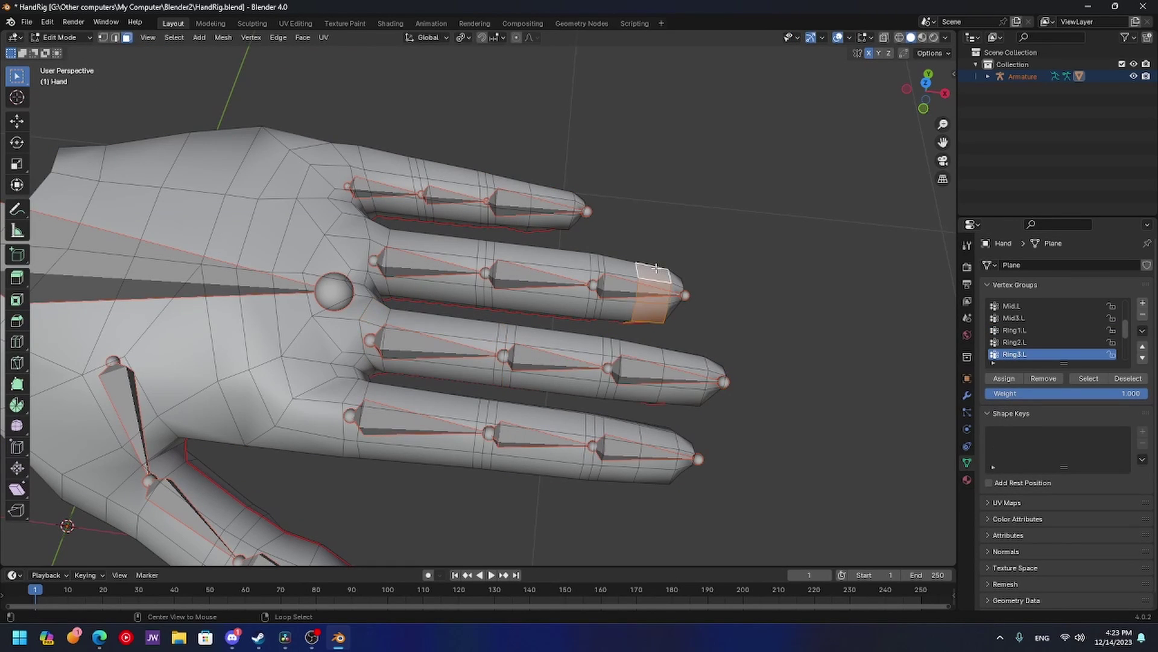
key(ctrl+KP_Add)
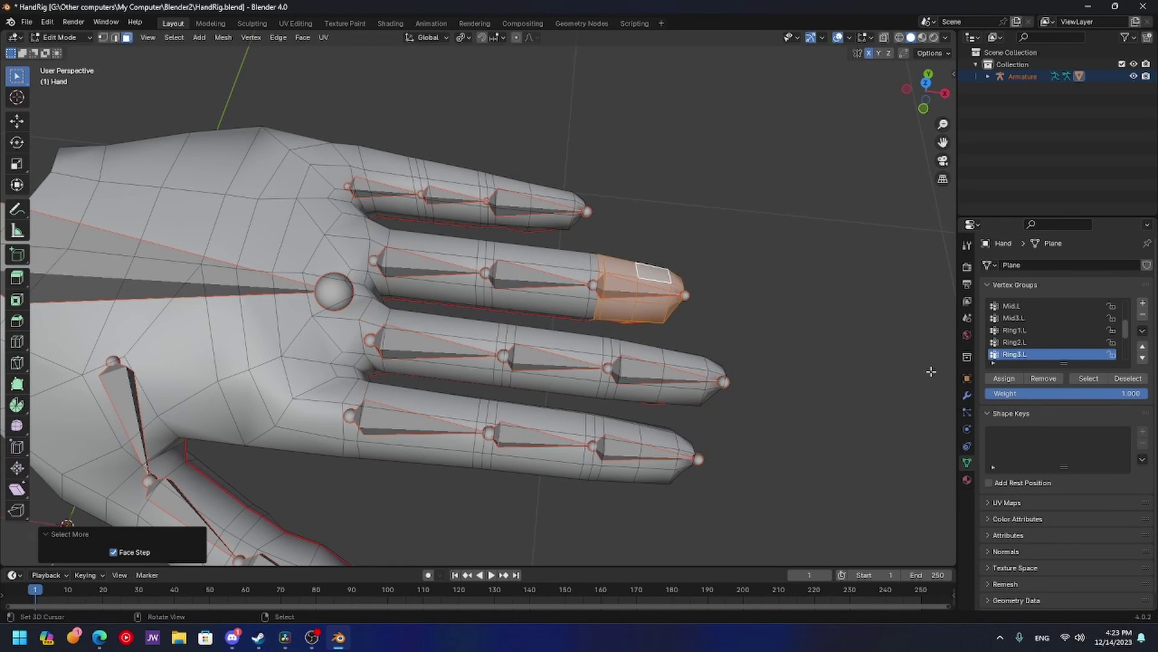
click(996, 379)
key(Tab)
- Assign the ring finger's middle segment, selected as a face loop grown once, to the Ring2.L vertex group at weight 1.000
ctrl+click(524, 273)
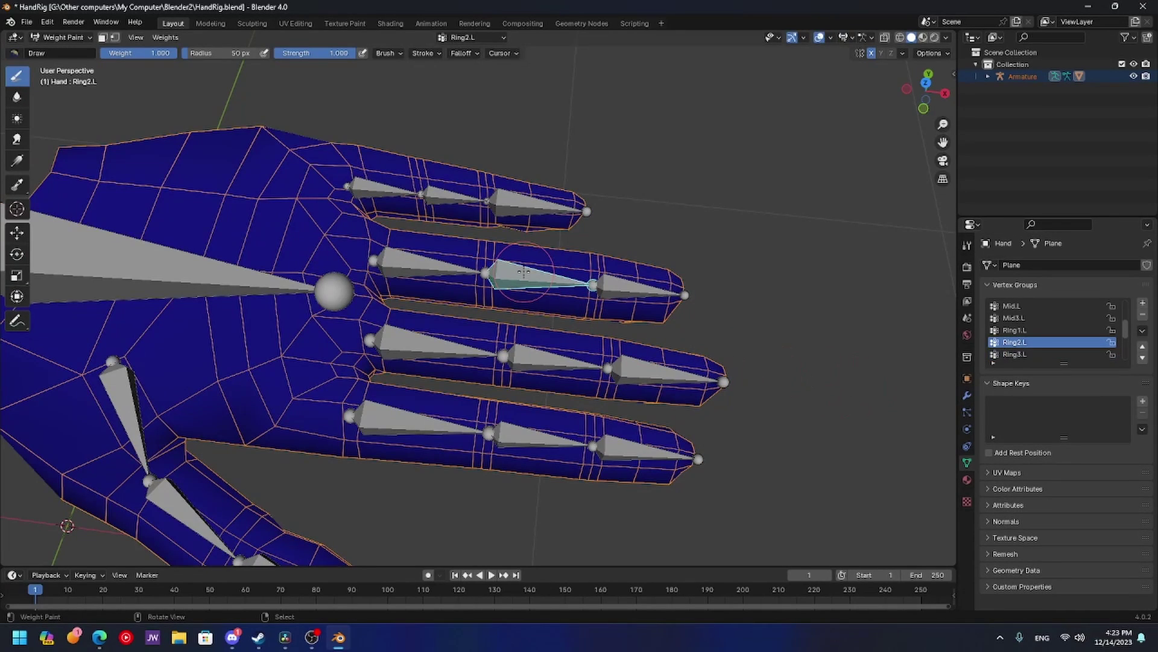
key(Tab)
alt+click(543, 261)
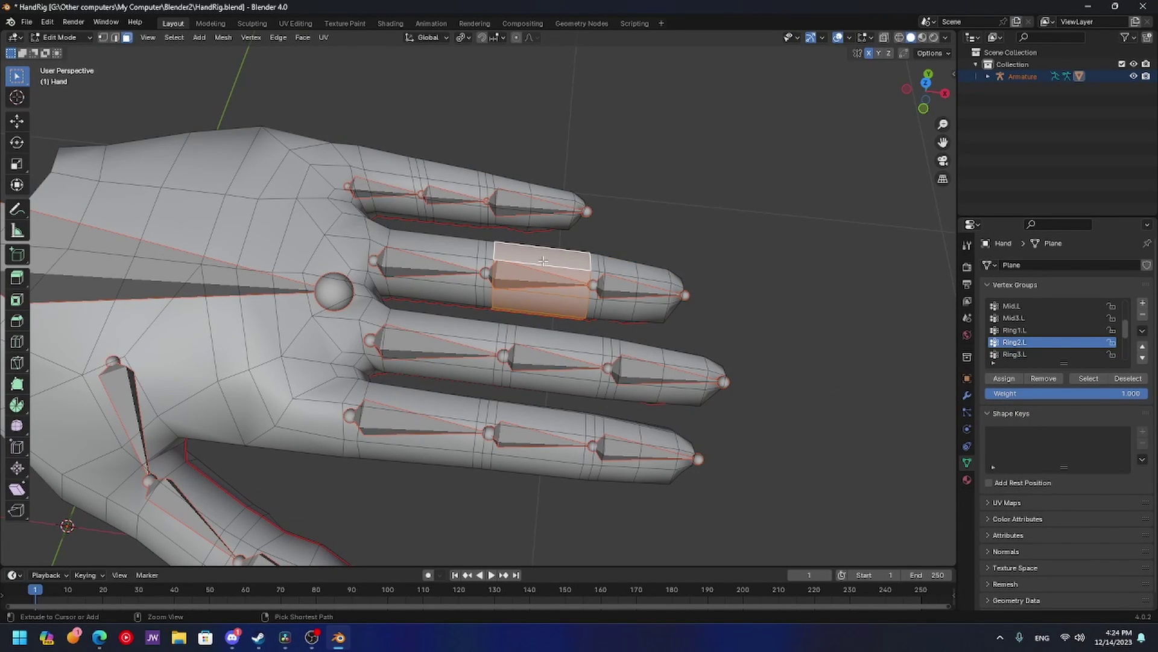
key(ctrl+KP_Add)
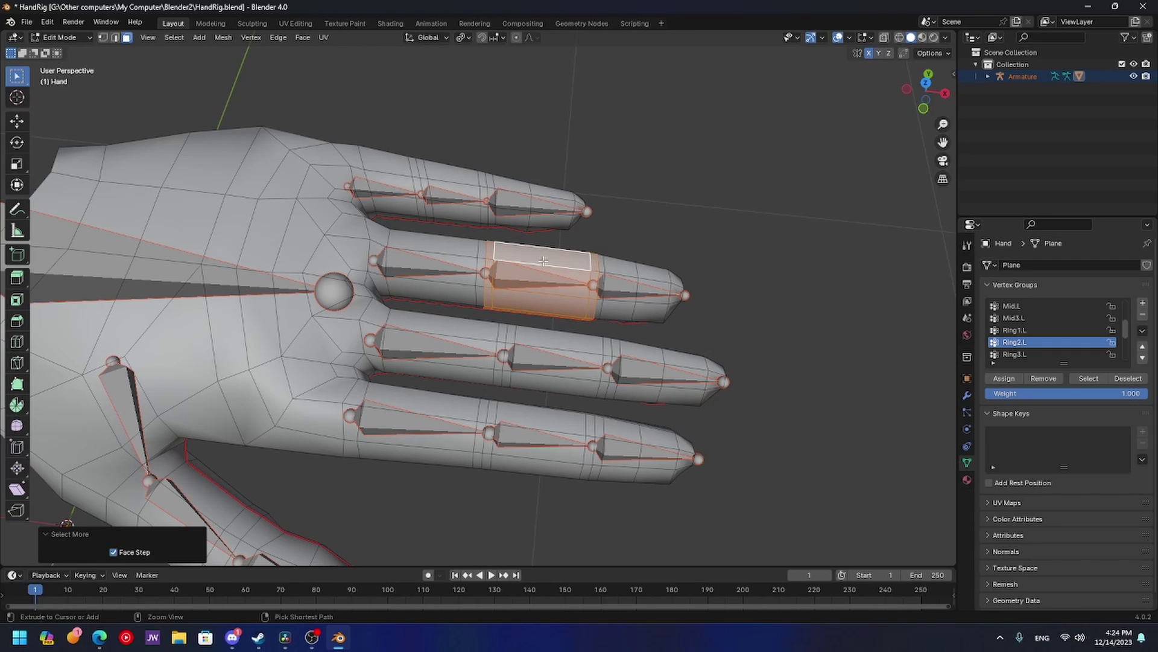
click(1006, 382)
- Assign the ring finger's base segment to the Ring1.L vertex group at weight 1.000 and check it in Weight Paint mode
shift+middle_drag(420, 265, 452, 278)
key(Tab)
ctrl+click(453, 278)
key(Tab)
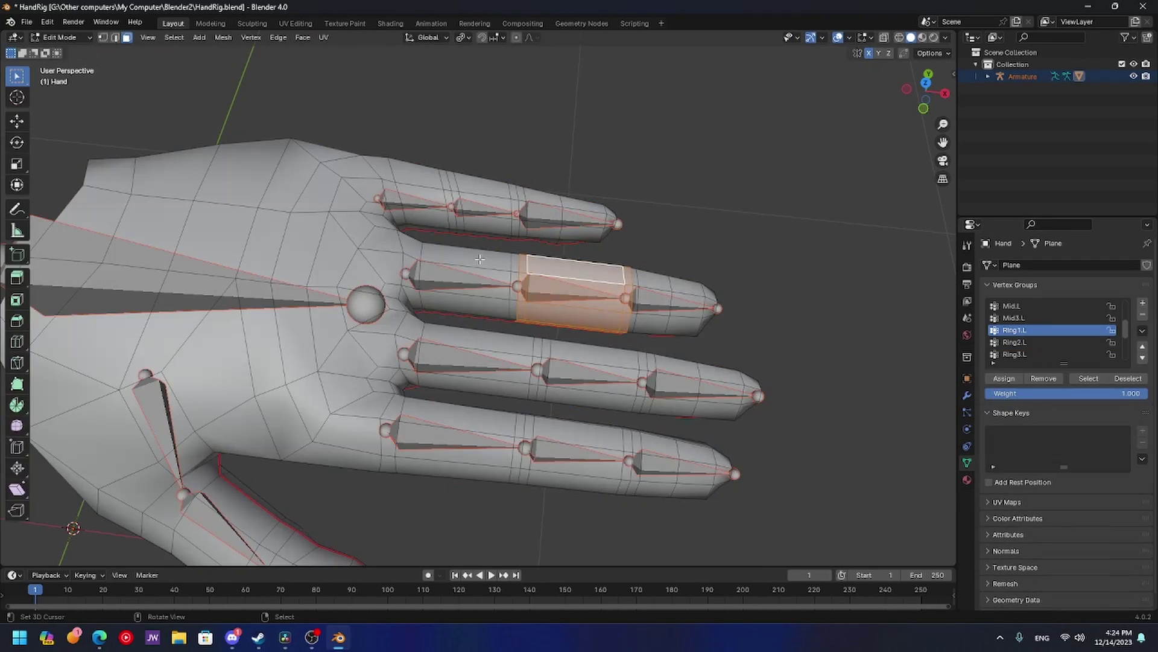
alt+click(479, 258)
key(ctrl+KP_Add)
click(1004, 378)
key(Tab)
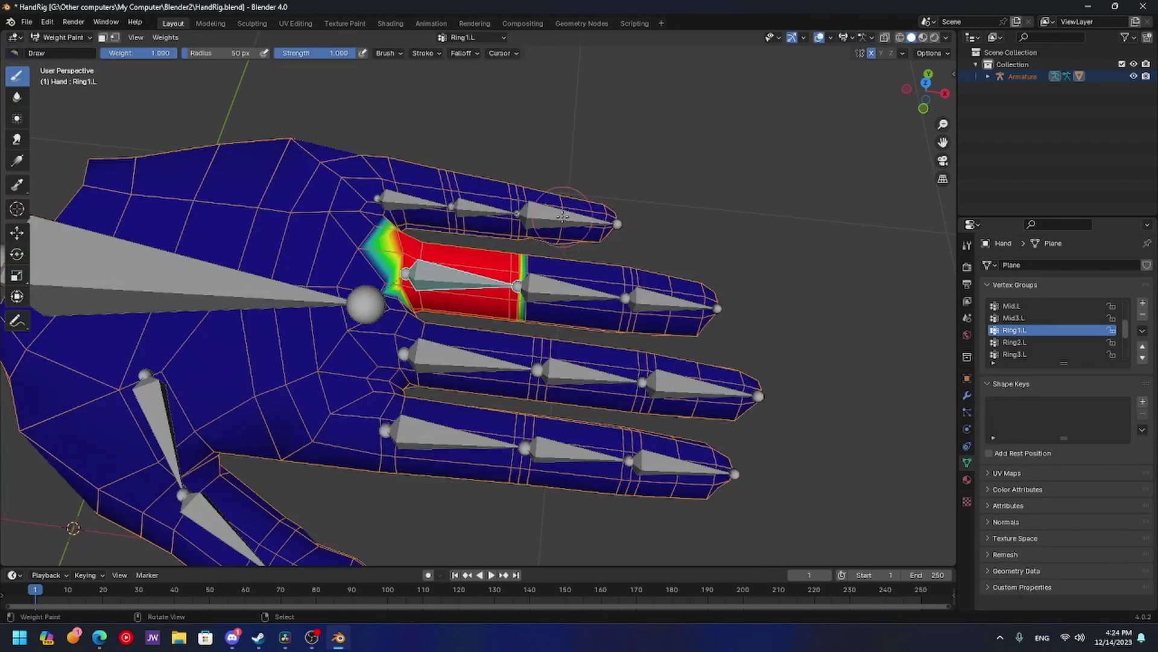
- Assign the whole pinky tip segment to the Pink3.L vertex group at weight 1.000, and clear the face selection
ctrl+click(579, 215)
key(Tab)
alt+click(589, 207)
key(ctrl+KP_Add)
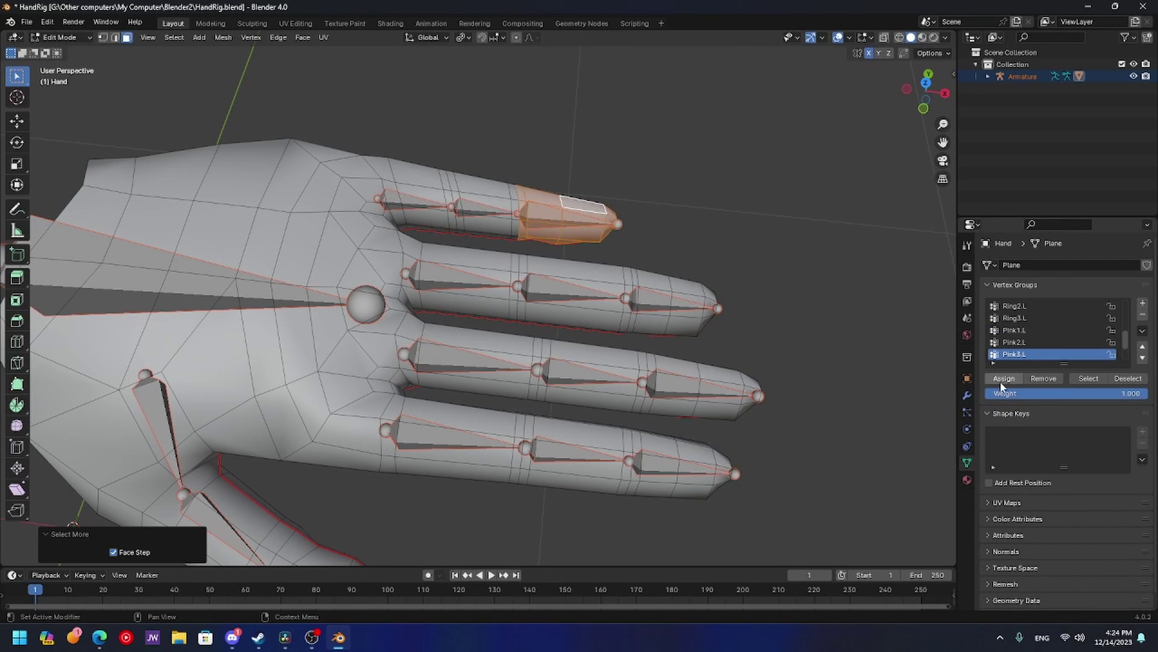
click(1004, 378)
key(alt+a)
key(Tab)
- Assign the pinky's middle segment to the Pink2.L vertex group at weight 1.000, and clear the face selection
ctrl+click(467, 207)
key(Tab)
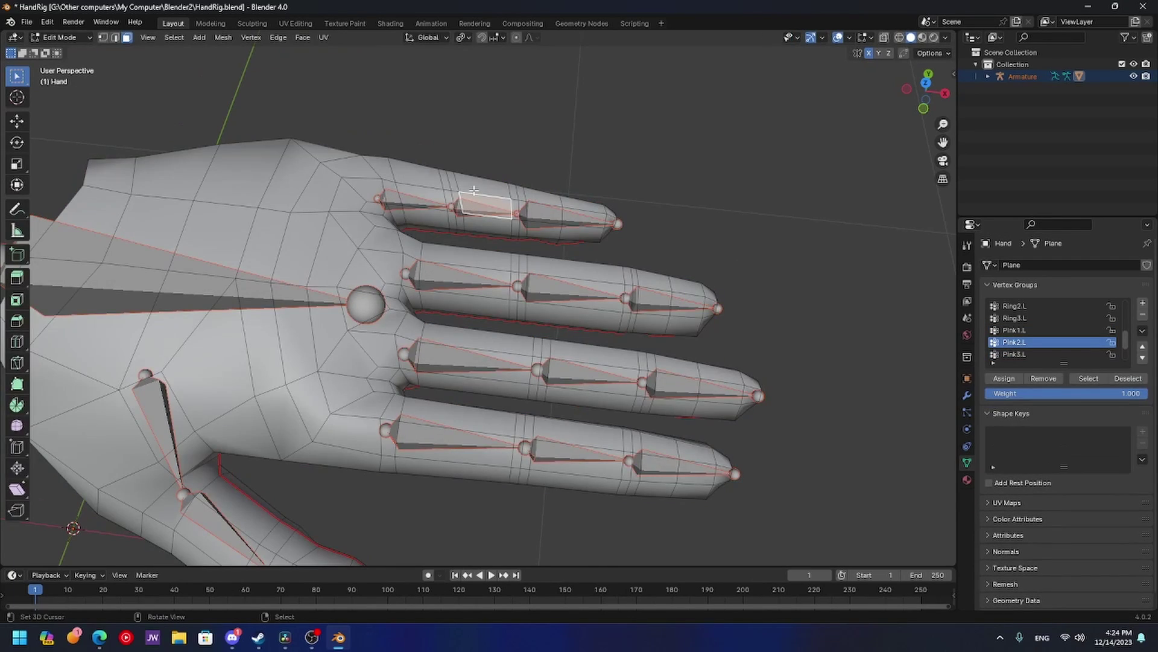
alt+click(475, 190)
key(ctrl+KP_Add)
click(1004, 378)
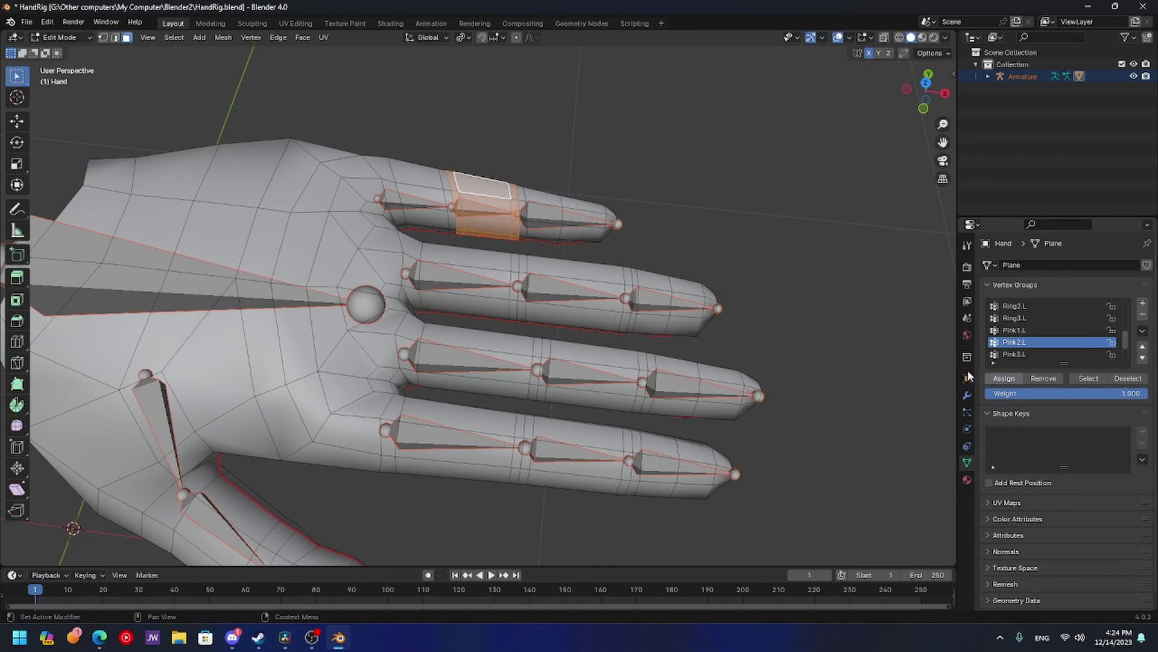
key(alt+a)
key(Tab)
- Assign the pinky's base segment to the Pink1.L vertex group at weight 1.000, and clear the face selection
ctrl+click(416, 204)
key(Tab)
alt+click(409, 180)
key(ctrl+KP_Add)
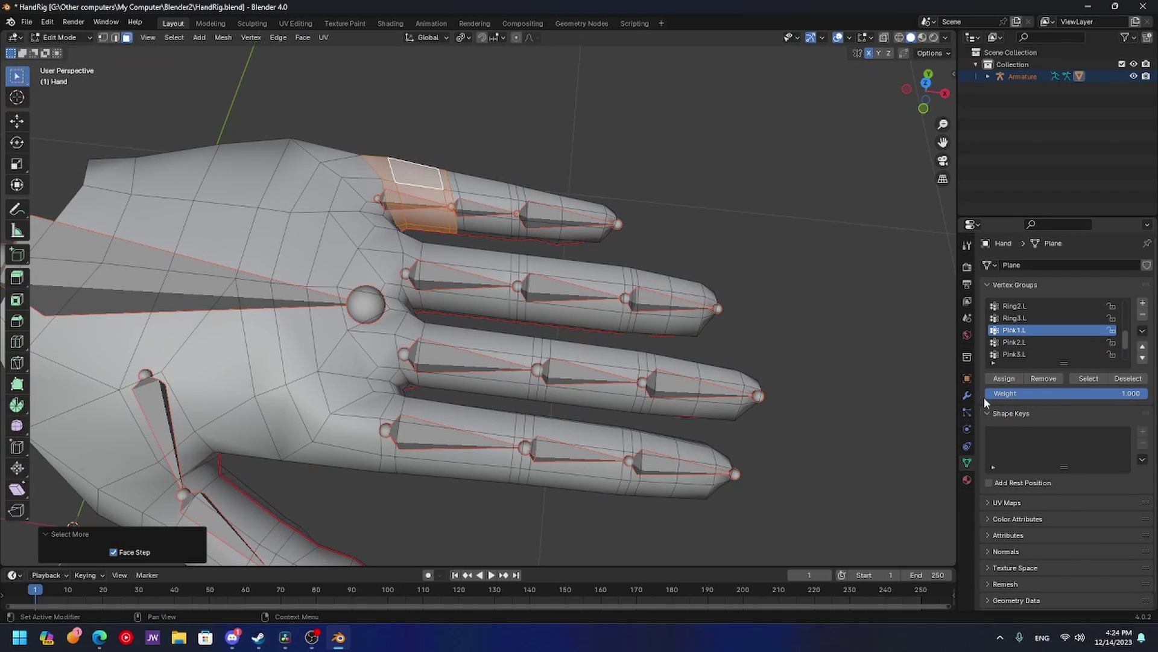
click(1003, 378)
key(alt+a)
key(Tab)
- Test how the index finger bends by rotating its tip bone and its whole bone chain, cancelling each rotation
mouse_move(543, 314)
middle_down()
mouse_move(606, 351)
mouse_move(605, 312)
middle_up()
ctrl+click(606, 351)
key(r)
right_click(555, 270)
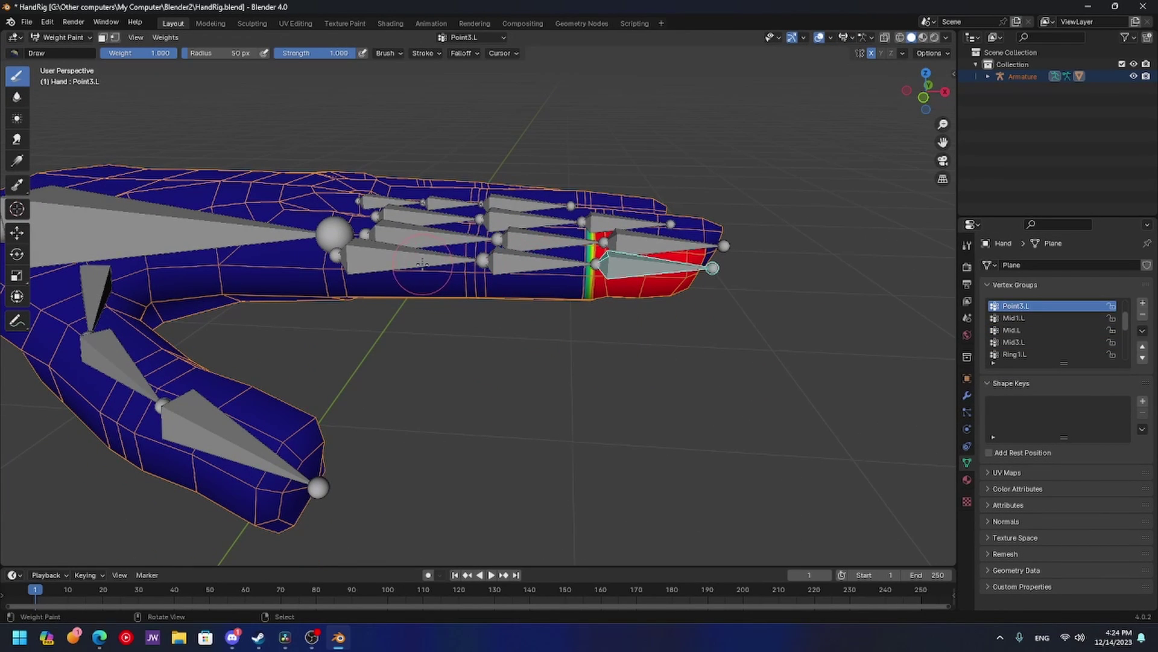
ctrl+click(422, 266)
ctrl+click(543, 264)
key(r)
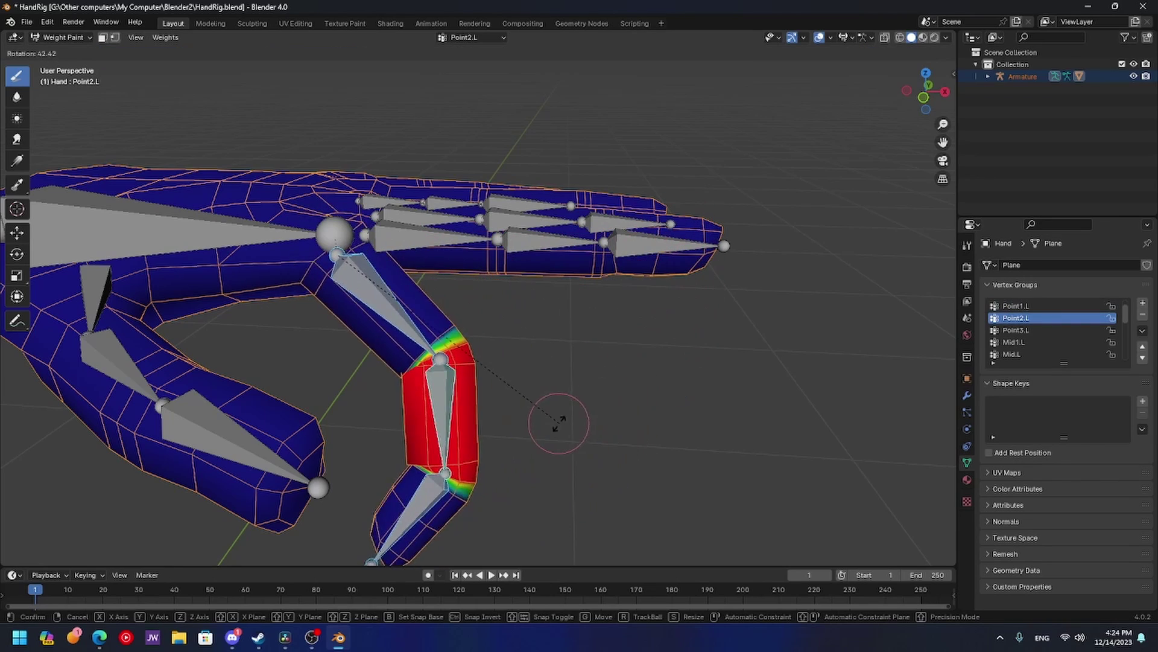
right_click(627, 314)
- Activate the Thumb3.L bone, select the thumb tip segment by growing a face loop, and assign it to that vertex group
middle_drag(570, 253, 558, 288)
shift+middle_drag(341, 282, 552, 207)
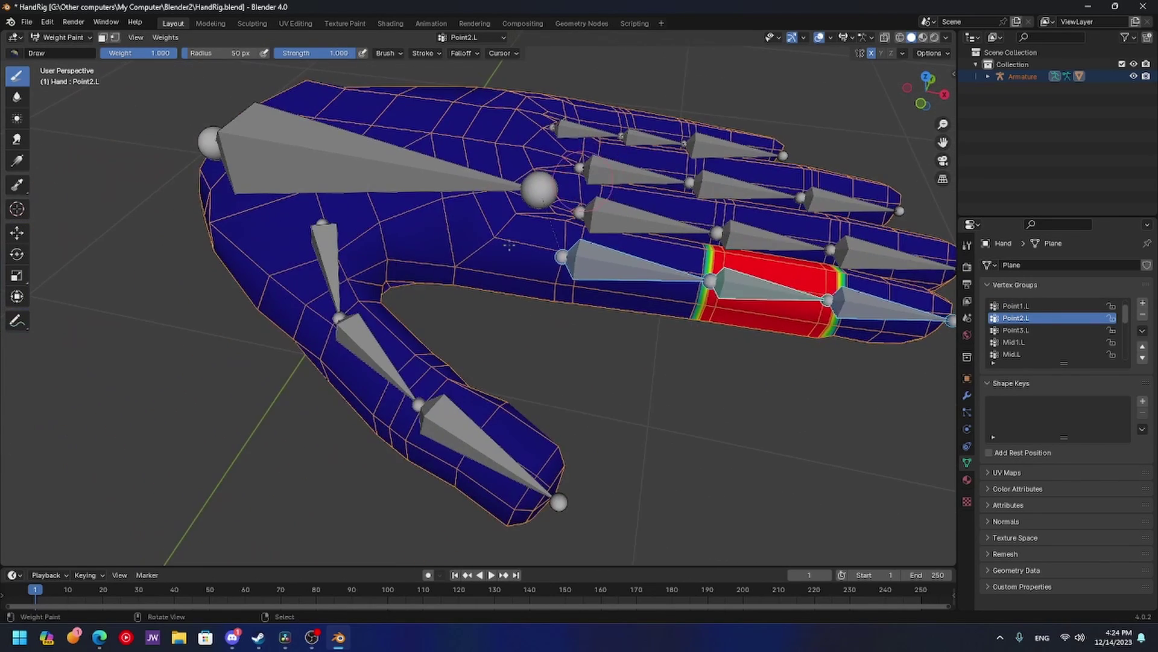
middle_drag(475, 281, 537, 256)
shift+middle_drag(594, 299, 475, 308)
ctrl+click(475, 302)
key(Tab)
alt+click(501, 273)
key(ctrl+KP_Add)
click(1012, 380)
- Activate the Thumb2.L bone, select the thumb's middle segment by growing a face loop, and assign it to that vertex group
middle_drag(363, 345, 379, 341)
key(Tab)
ctrl+click(334, 259)
key(Tab)
alt+click(334, 258)
key(ctrl+KP_Add)
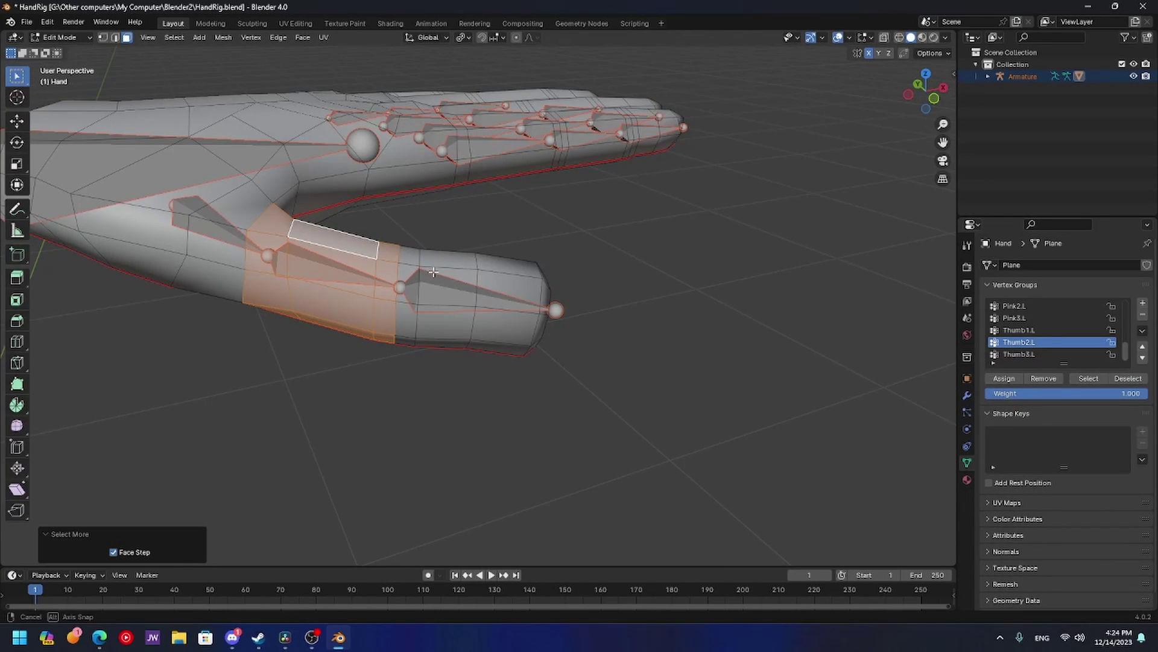
middle_drag(334, 258, 362, 278)
click(1004, 378)
key(Tab)
- Activate the Thumb1.L bone, return to editing the mesh, and clear the selection in vertex select mode
middle_drag(427, 388, 414, 348)
key(Tab)
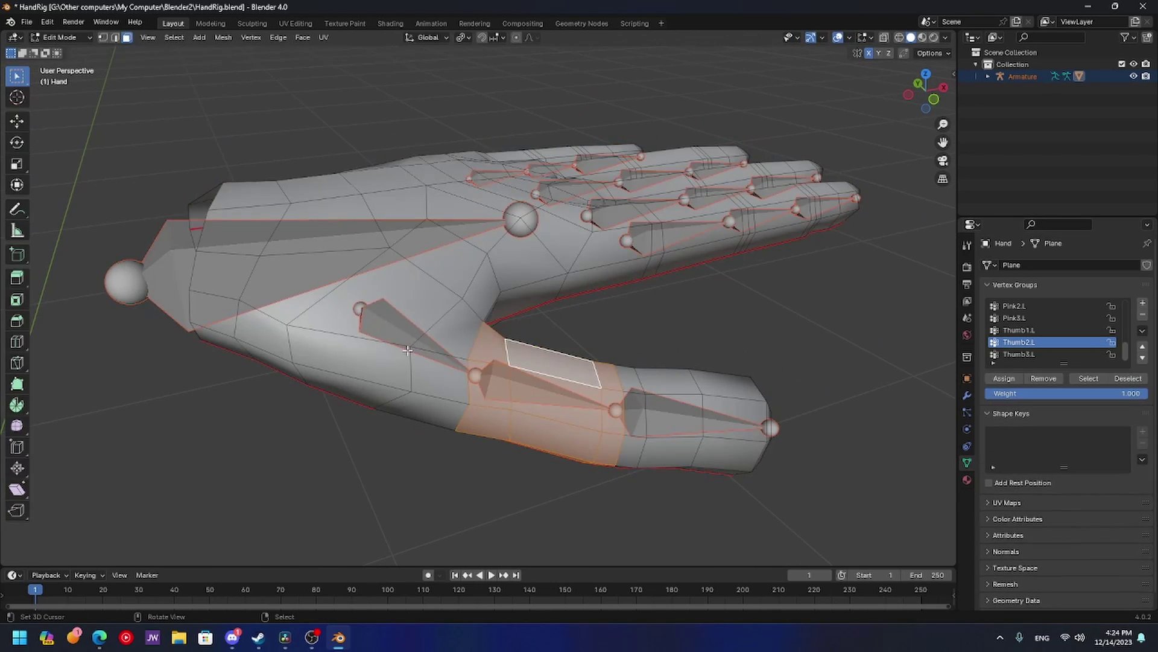
click(412, 334)
key(Tab)
ctrl+click(416, 333)
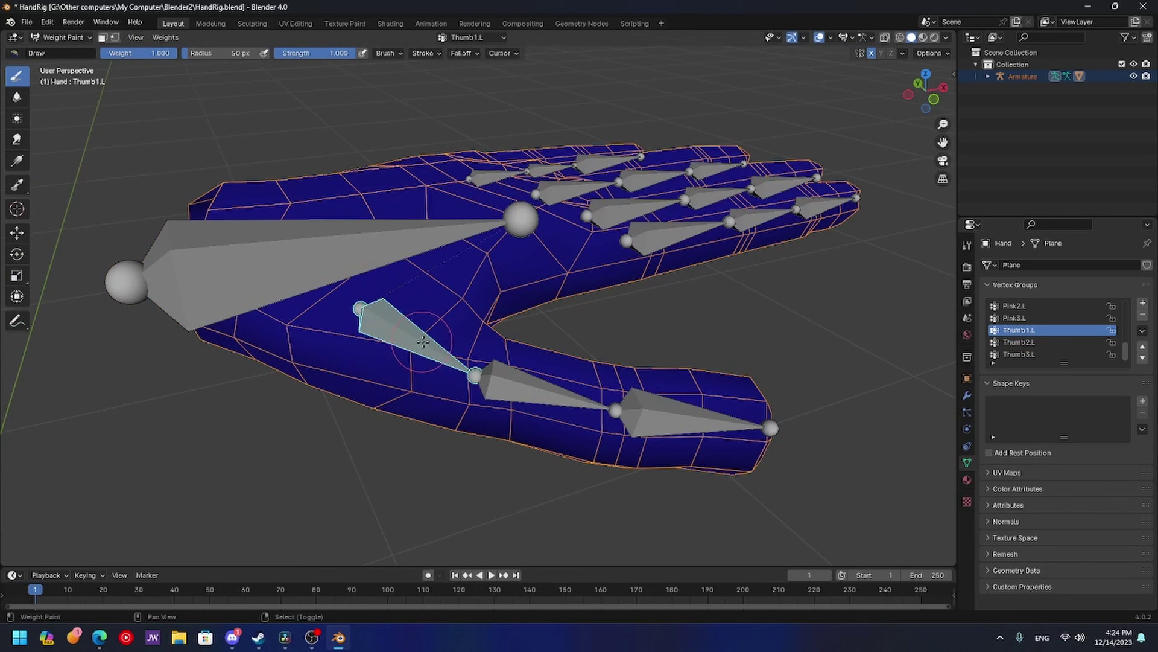
mouse_move(427, 343)
middle_down()
mouse_move(484, 352)
mouse_move(340, 388)
middle_up()
key(Tab)
key(alt+a)
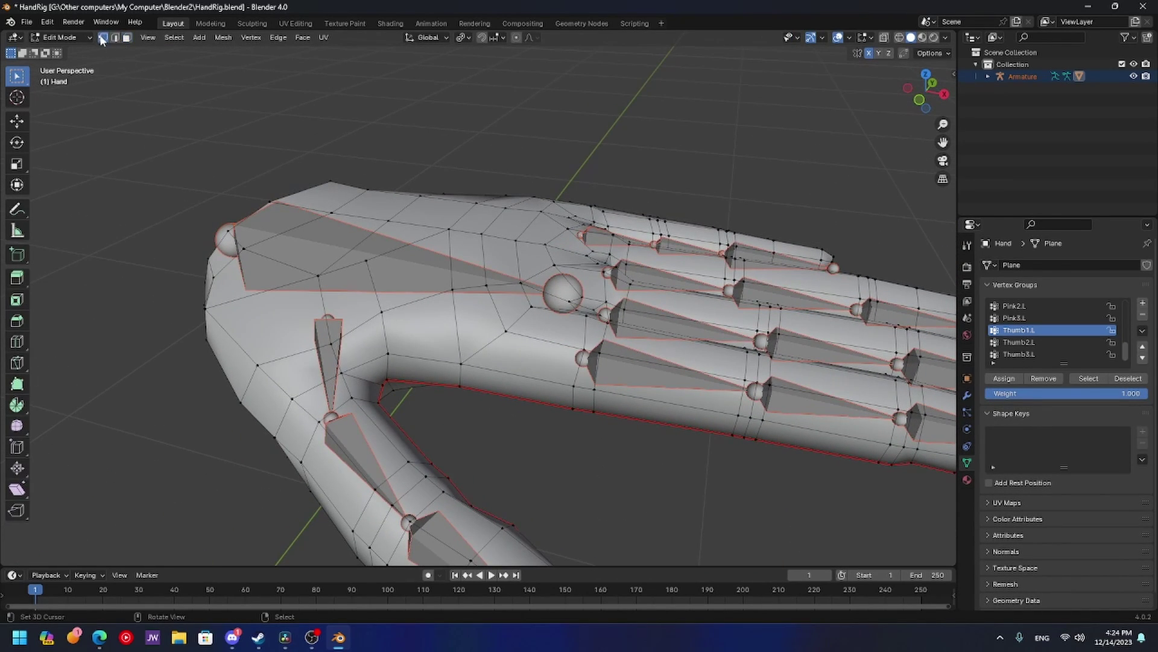
- Select a loop around the thumb's base and grow it to cover the segment around the Thumb1.L bone, undoing excess growth
middle_drag(410, 377, 438, 387)
middle_drag(464, 459, 464, 433)
key(ctrl+KP_Add)
key(ctrl+KP_Add)
key(ctrl+z)
key(ctrl+KP_Add)
alt+shift+right_click(541, 411)
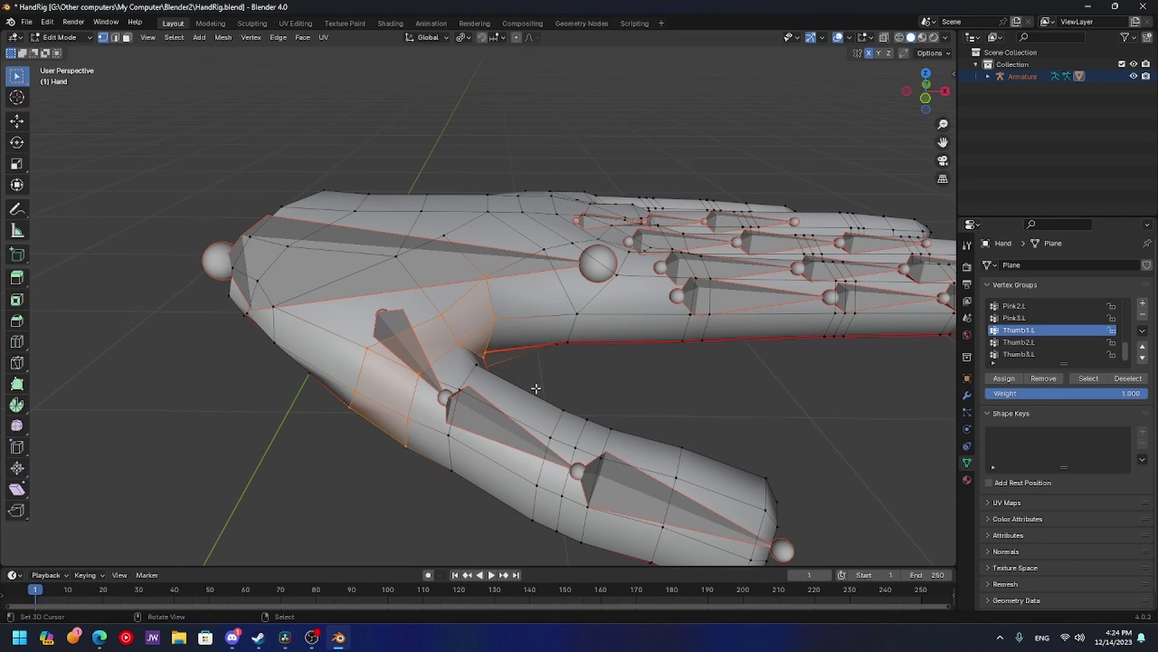
middle_drag(535, 389, 589, 394)
key(ctrl+KP_Add)
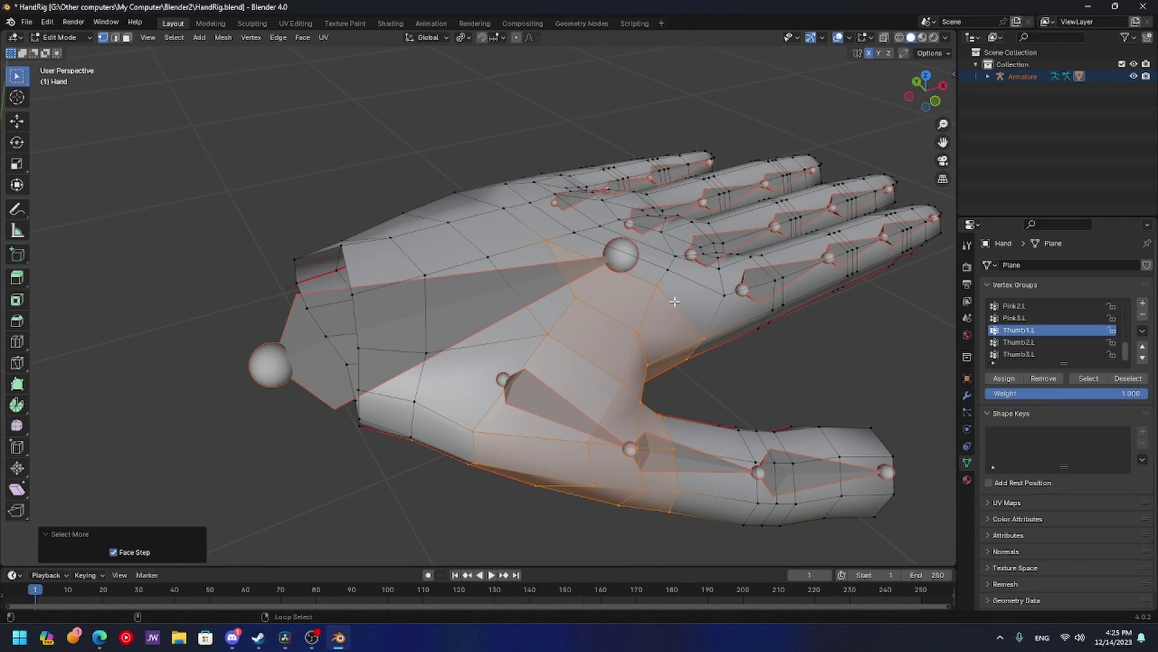
key(ctrl+z)
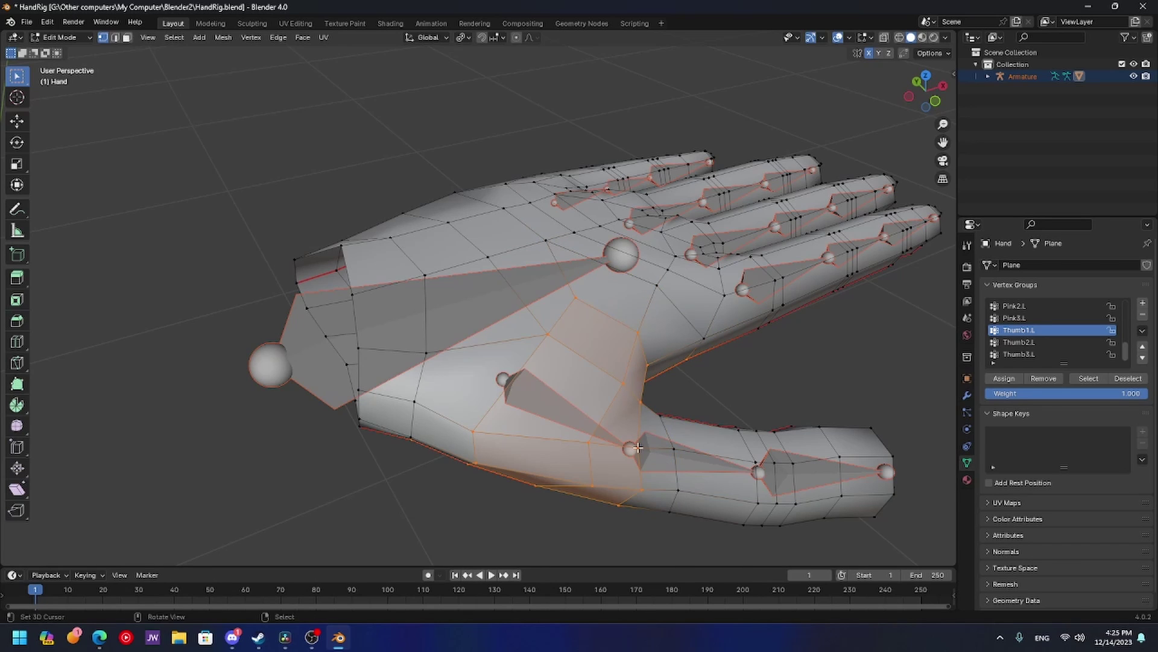
- Check the thumb base selection from the palm and back sides and toggle a single vertex at its edge
middle_drag(666, 465, 510, 255)
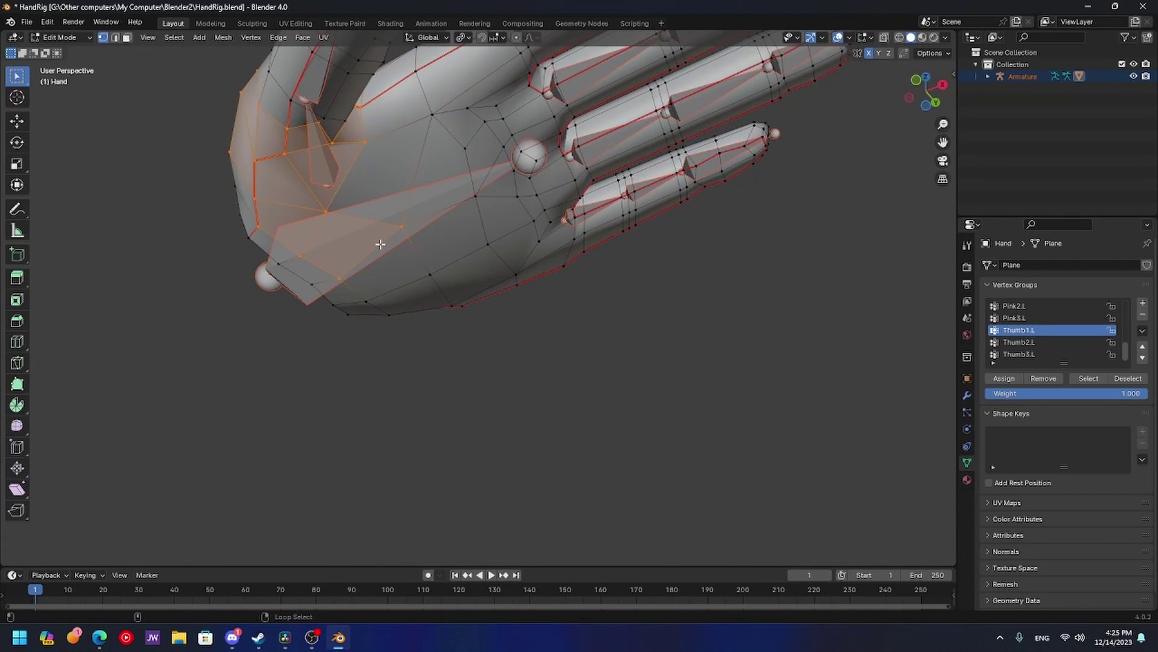
mouse_move(381, 244)
middle_down()
mouse_move(555, 258)
mouse_move(543, 186)
mouse_move(531, 230)
mouse_move(461, 291)
mouse_move(477, 263)
mouse_move(564, 306)
mouse_move(594, 278)
middle_up()
key(c)
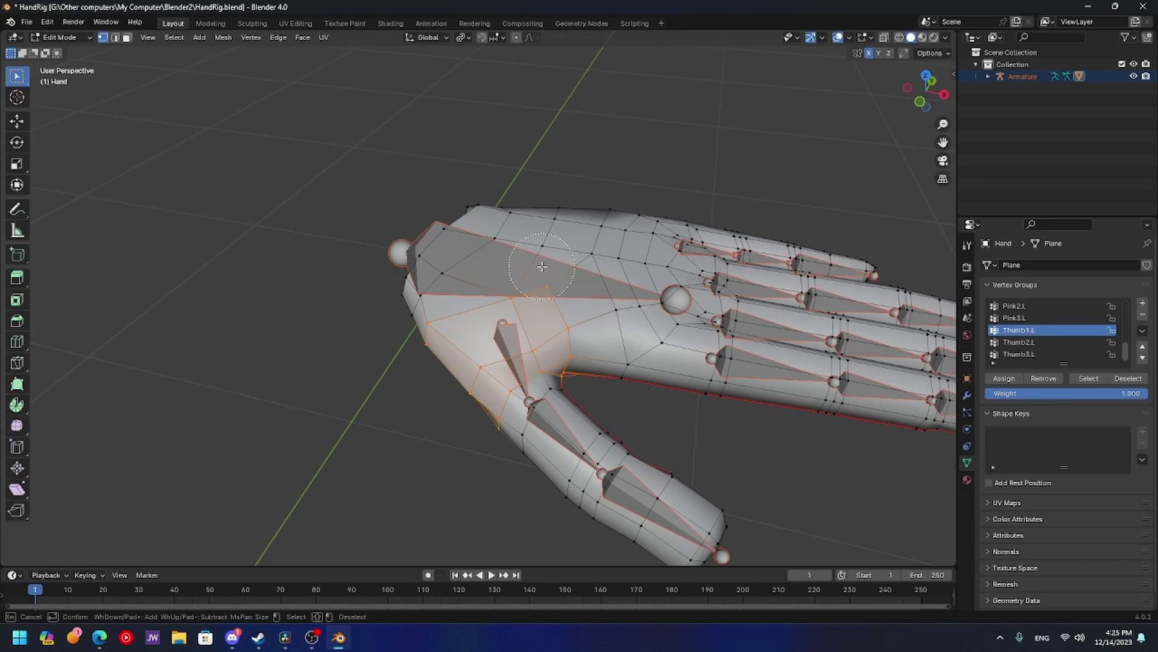
mouse_move(541, 266)
middle_down()
mouse_move(534, 291)
mouse_move(463, 211)
middle_up()
key(Escape)
shift+click(513, 298)
shift+middle_drag(515, 270, 499, 300)
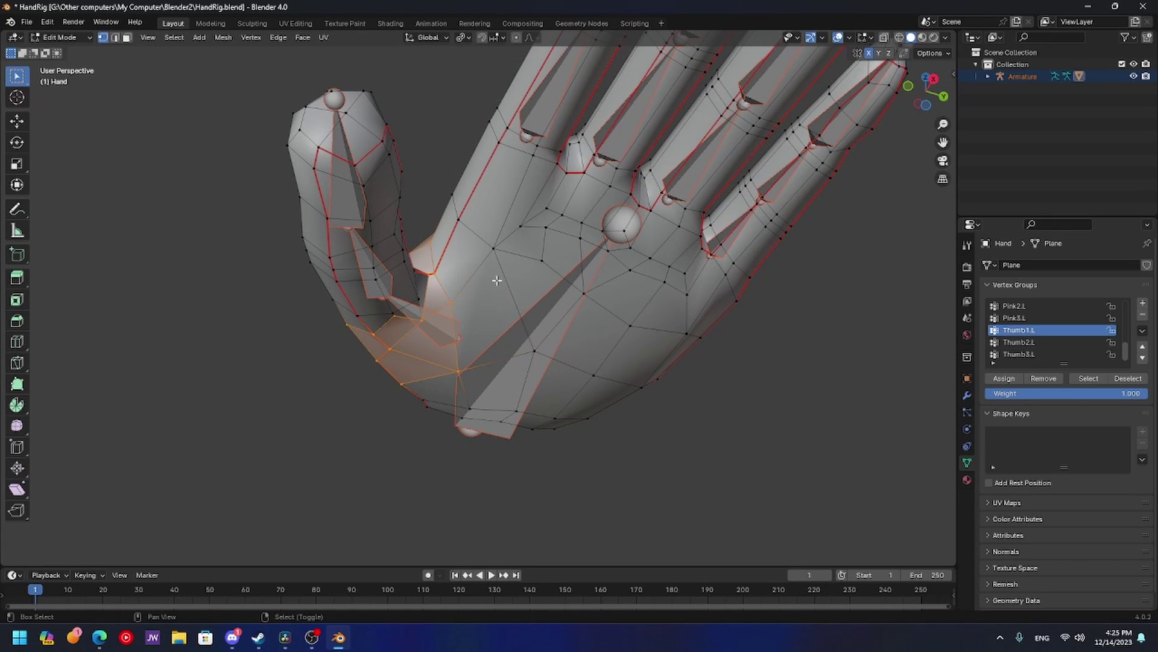
- Finish refining the thumb base selection and assign it to the Thumb1.L vertex group
key(2)
shift+click(478, 269)
key(3)
mouse_move(479, 269)
middle_down()
mouse_move(498, 305)
mouse_move(468, 275)
middle_up()
key(1)
middle_drag(655, 299, 729, 332)
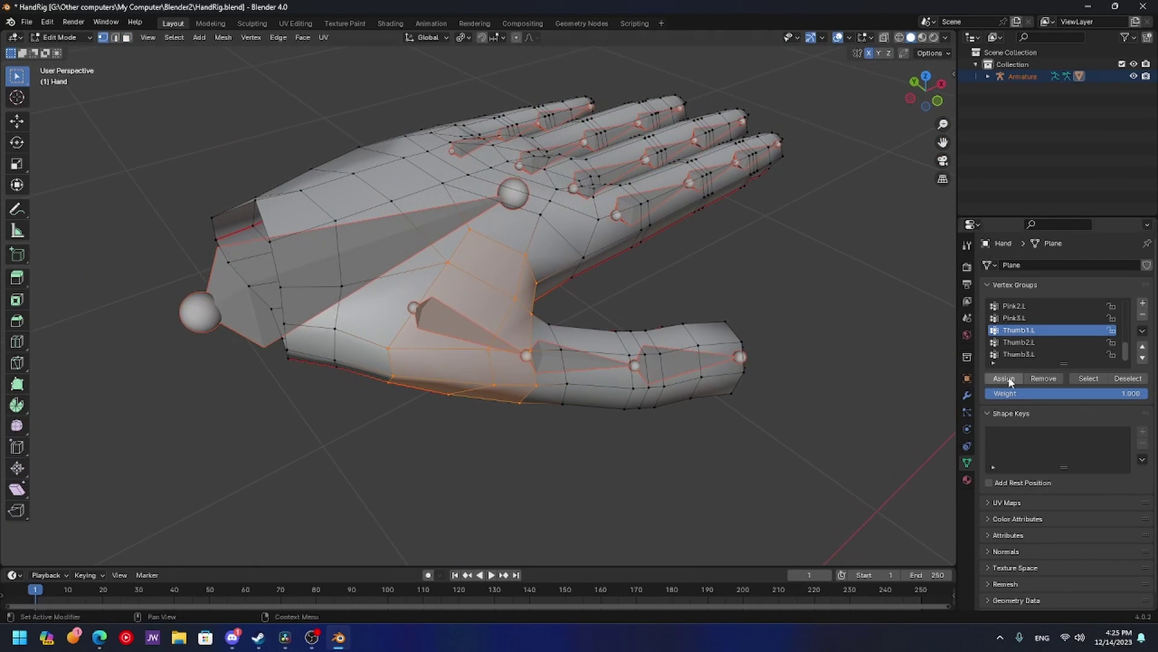
- Try adding the faces of the Point1.L and Mid1.L vertex groups to the selection
middle_drag(599, 318, 840, 338)
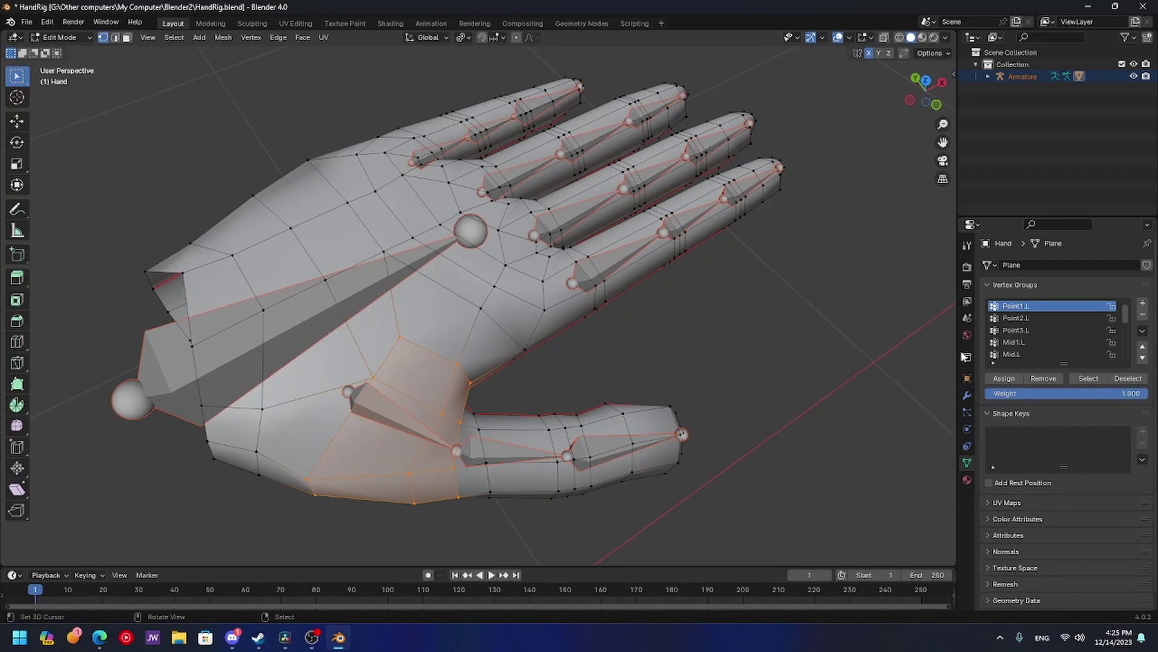
click(1089, 378)
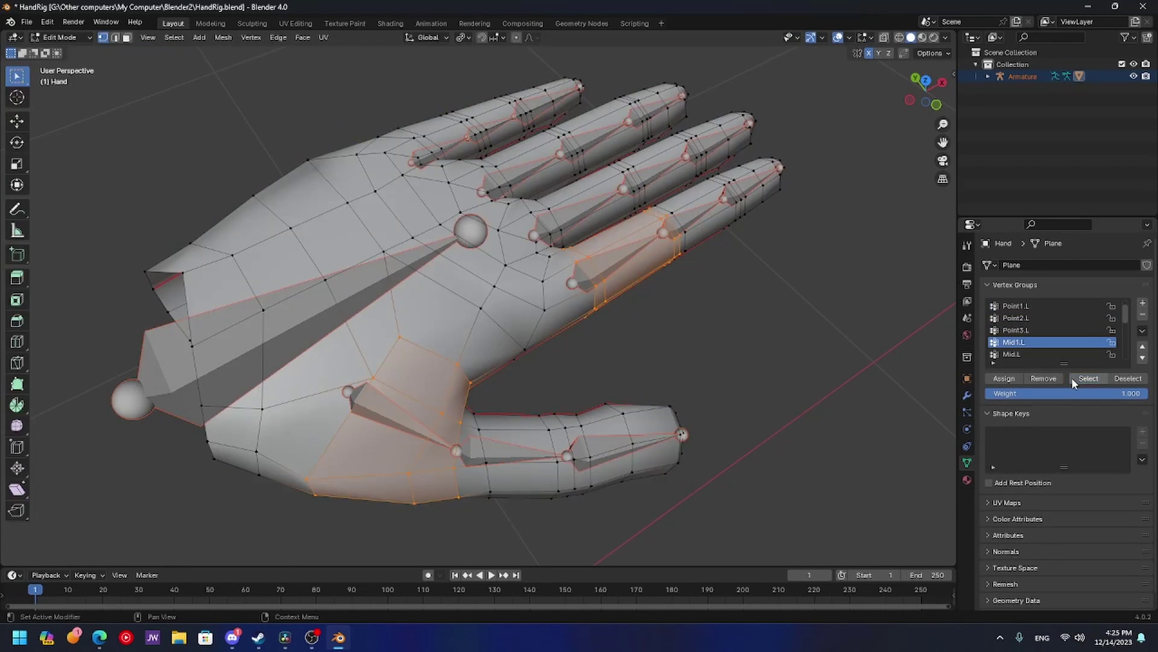
middle_drag(531, 338, 602, 336)
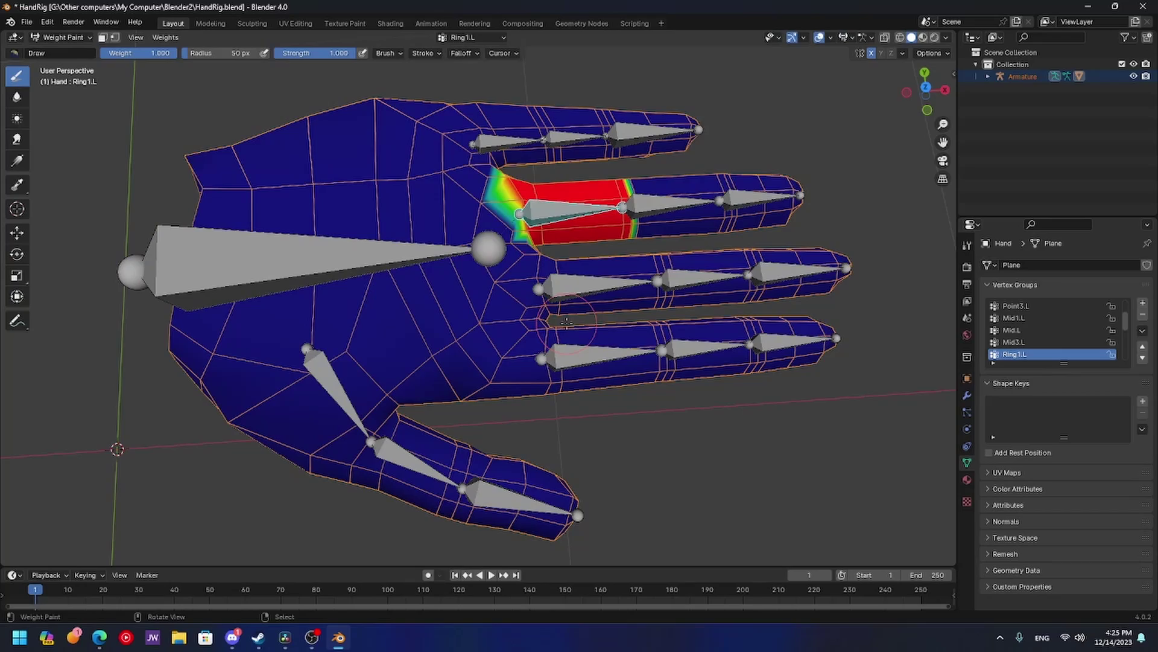
middle_drag(573, 313, 593, 302)
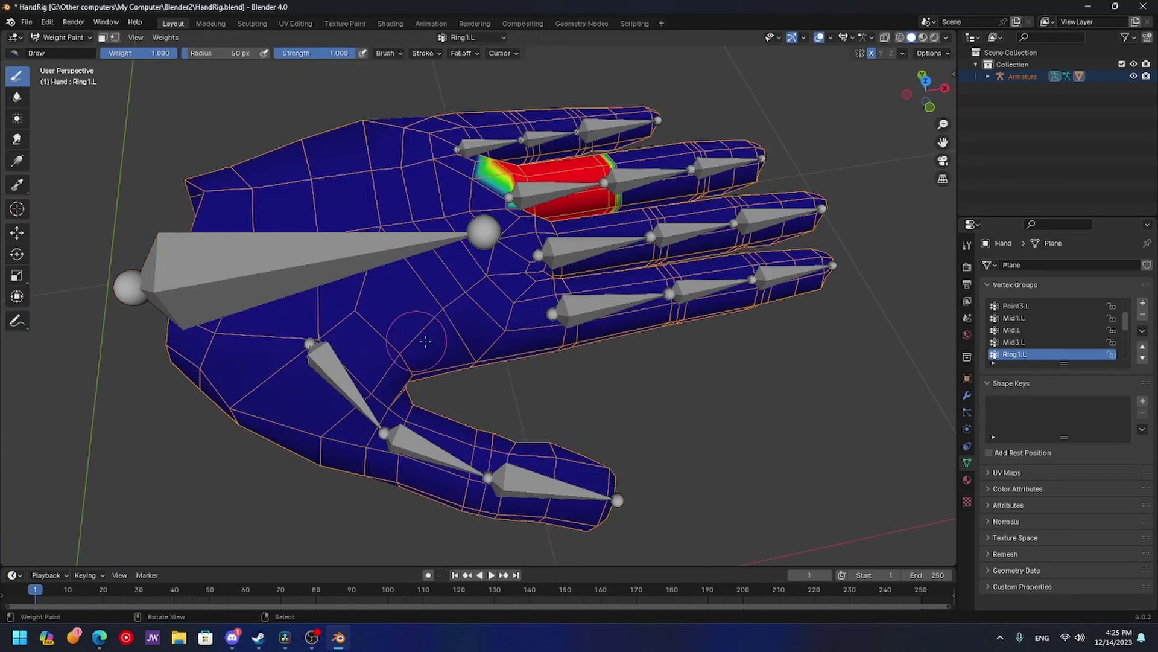
- Activate the Hand.L bone and test how the mesh follows by rotating it from two views, cancelling each rotation
mouse_move(573, 302)
middle_down()
mouse_move(501, 328)
mouse_move(364, 274)
middle_up()
right_click(396, 369)
key(r)
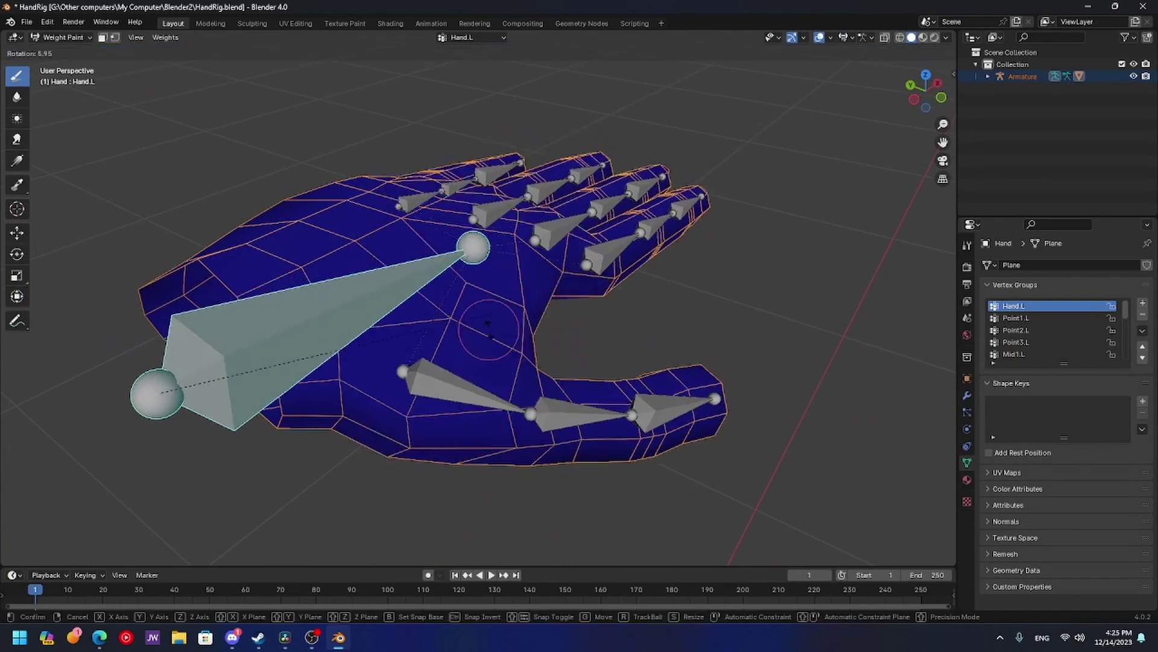
right_click(694, 199)
middle_drag(724, 166, 663, 121)
key(r)
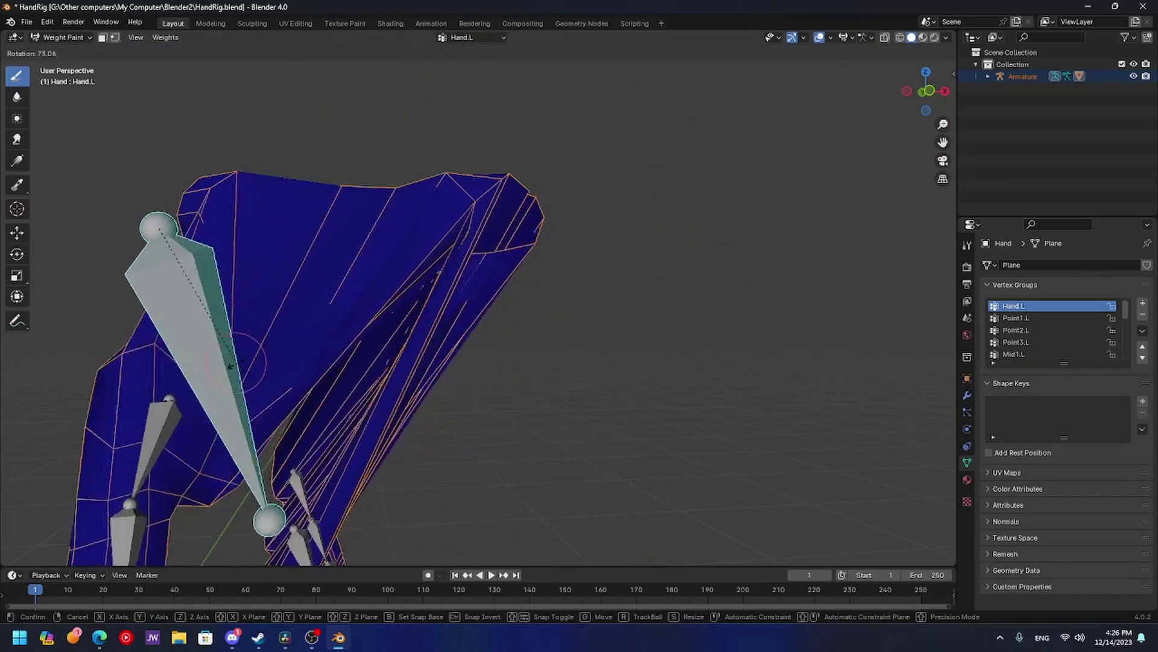
right_click(454, 122)
middle_drag(454, 122, 243, 287)
middle_drag(492, 204, 496, 232)
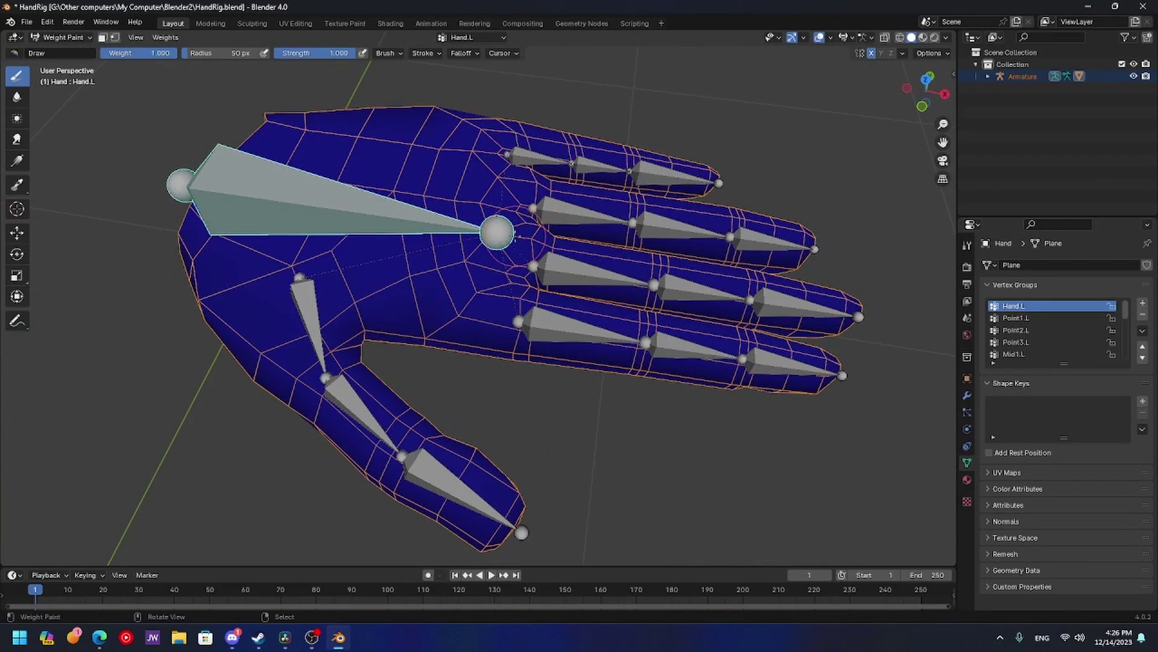
- Activate the Thumb1.L bone and select its vertex group's faces on the mesh
key(Tab)
key(Tab)
right_click(309, 310)
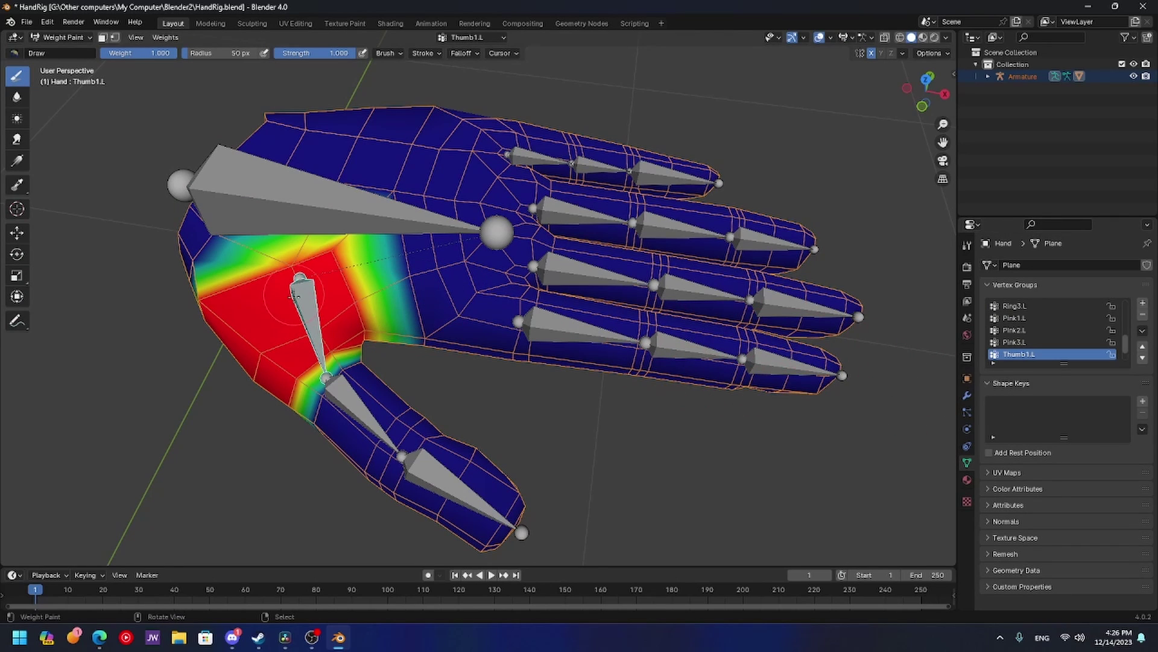
key(Tab)
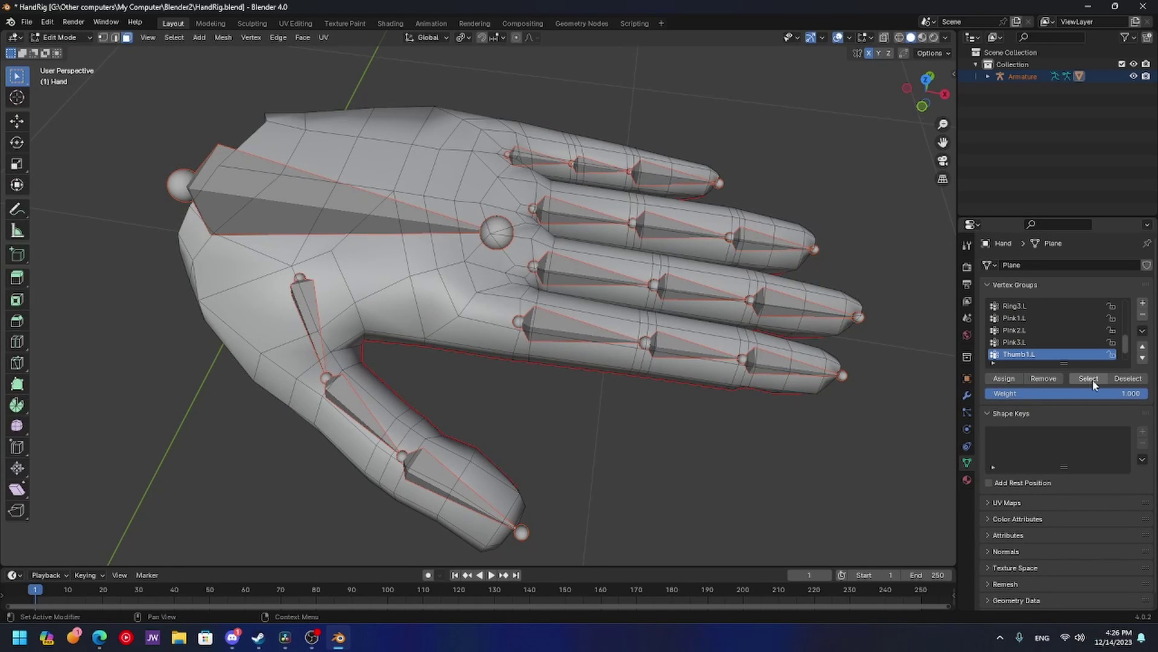
click(1085, 378)
- Add the faces of the Point1.L and Mid1.L vertex groups to the selection
key(Tab)
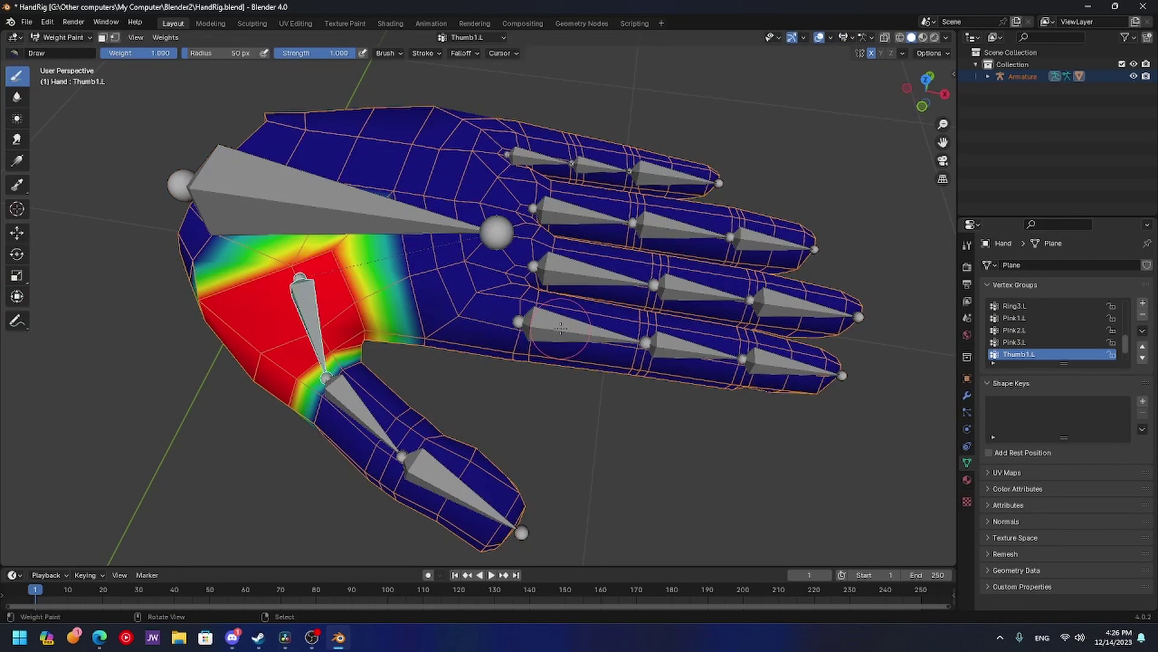
ctrl+click(550, 349)
key(Tab)
click(1088, 382)
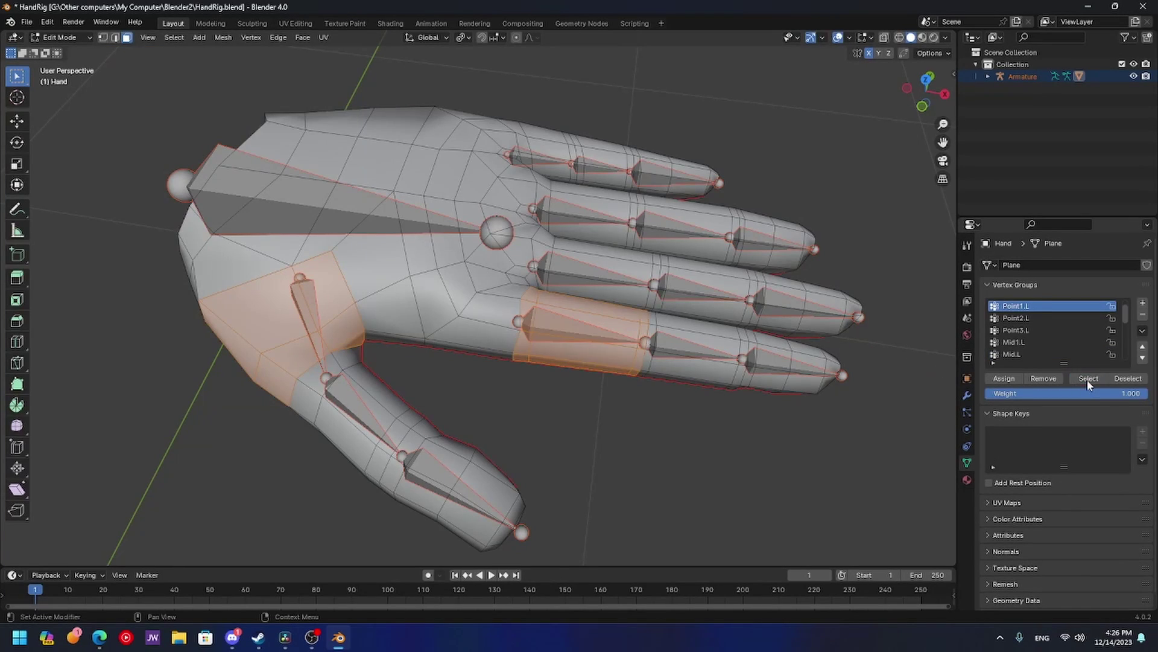
key(Tab)
ctrl+click(617, 283)
key(Tab)
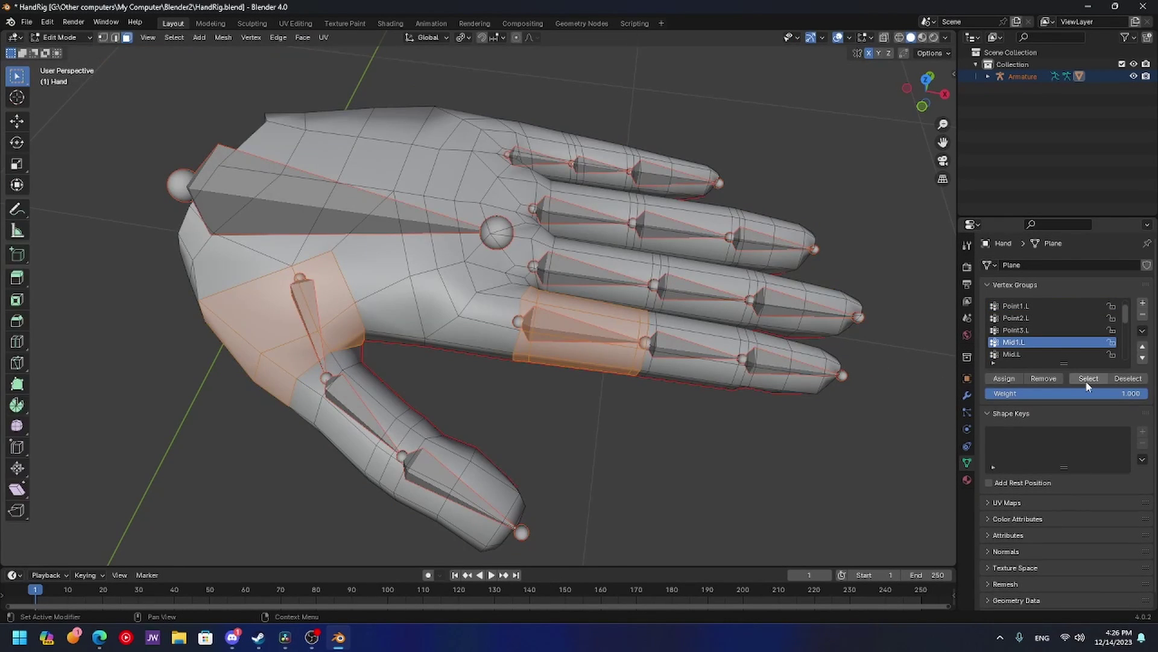
click(1088, 382)
- Add the faces of the Ring1.L and Pink1.L vertex groups to the selection
key(Tab)
ctrl+click(580, 213)
key(Tab)
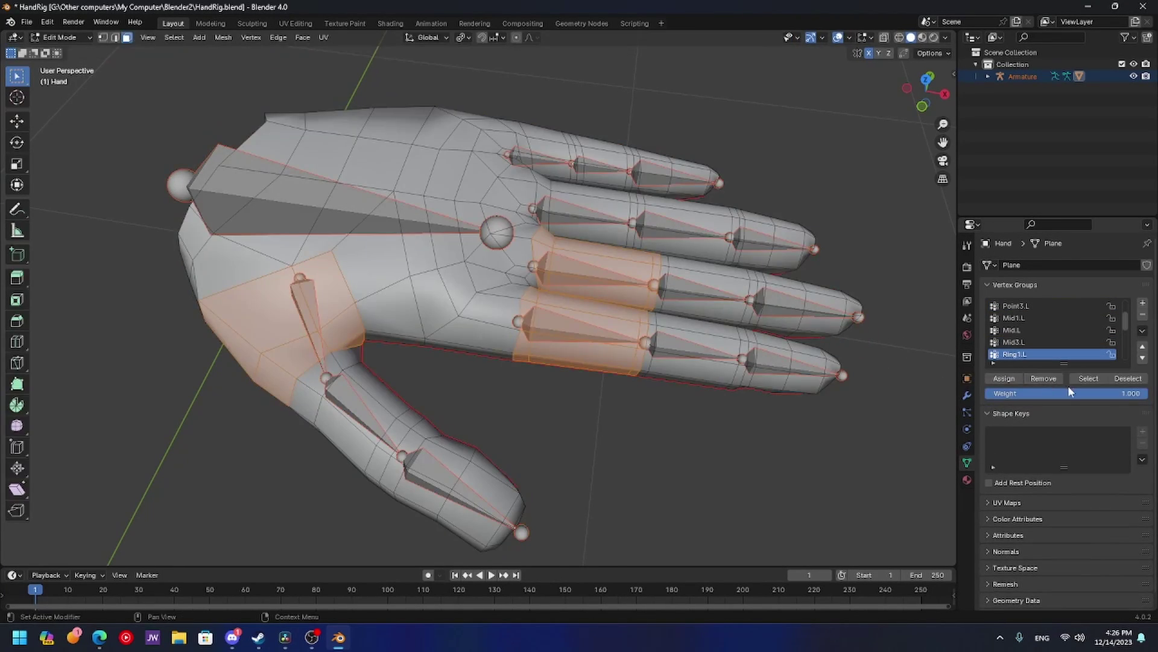
key(Tab)
ctrl+click(532, 157)
key(Tab)
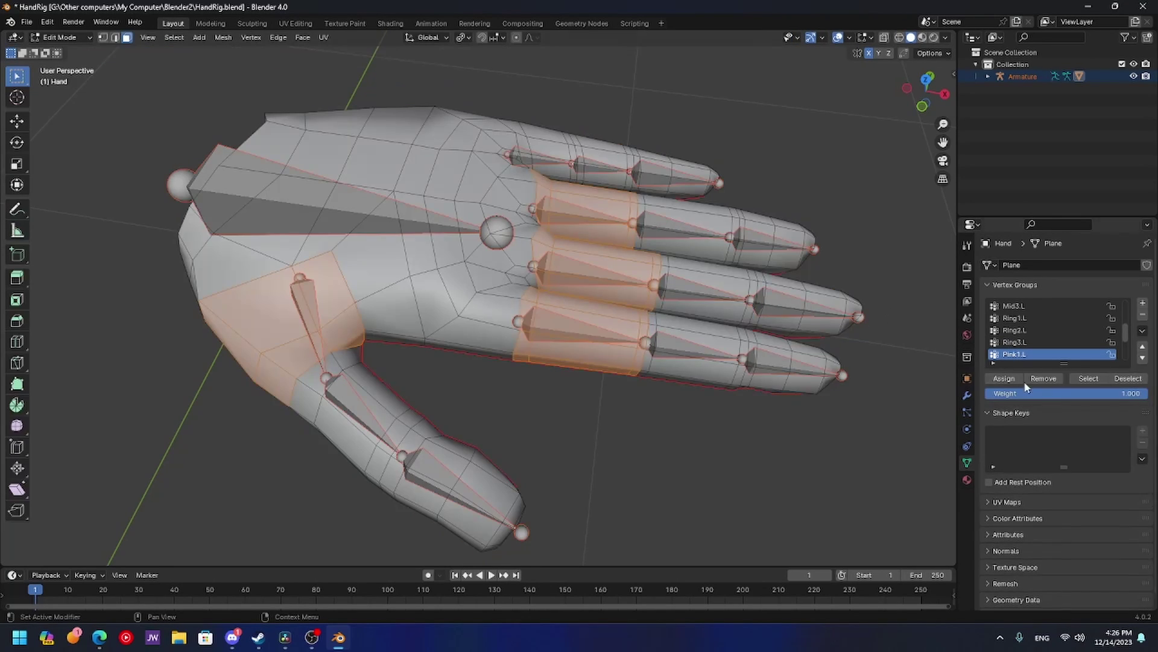
click(1089, 379)
middle_drag(543, 338, 575, 308)
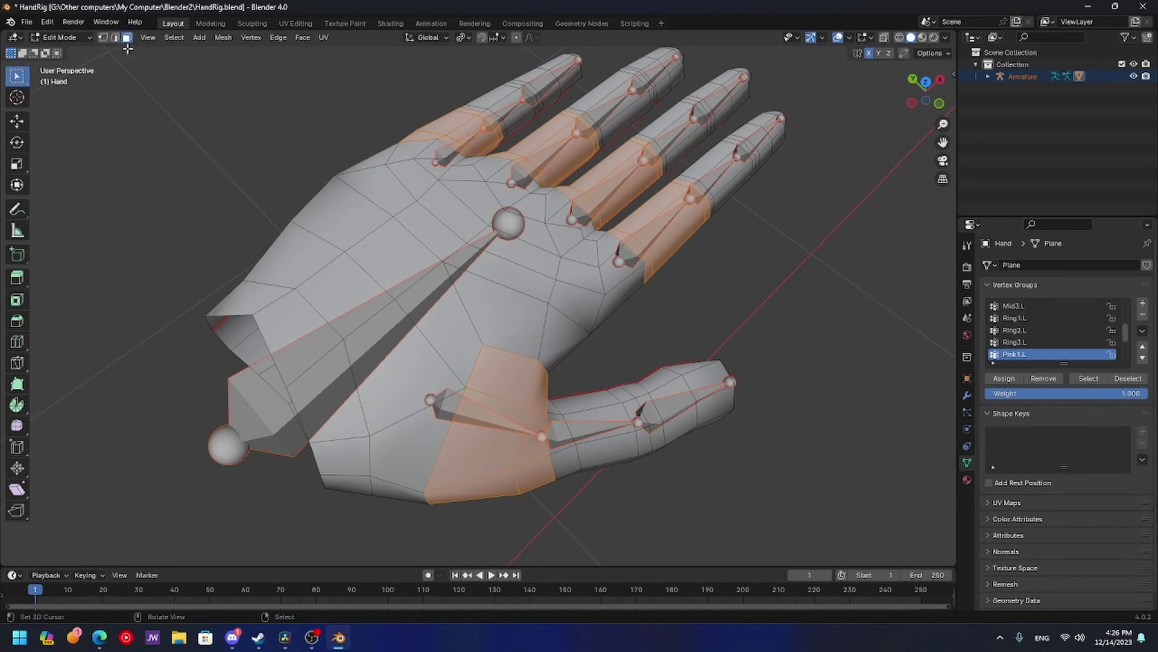
- Try hiding the selected finger and thumb base segments, revealing them again after each attempt
middle_drag(318, 140, 476, 238)
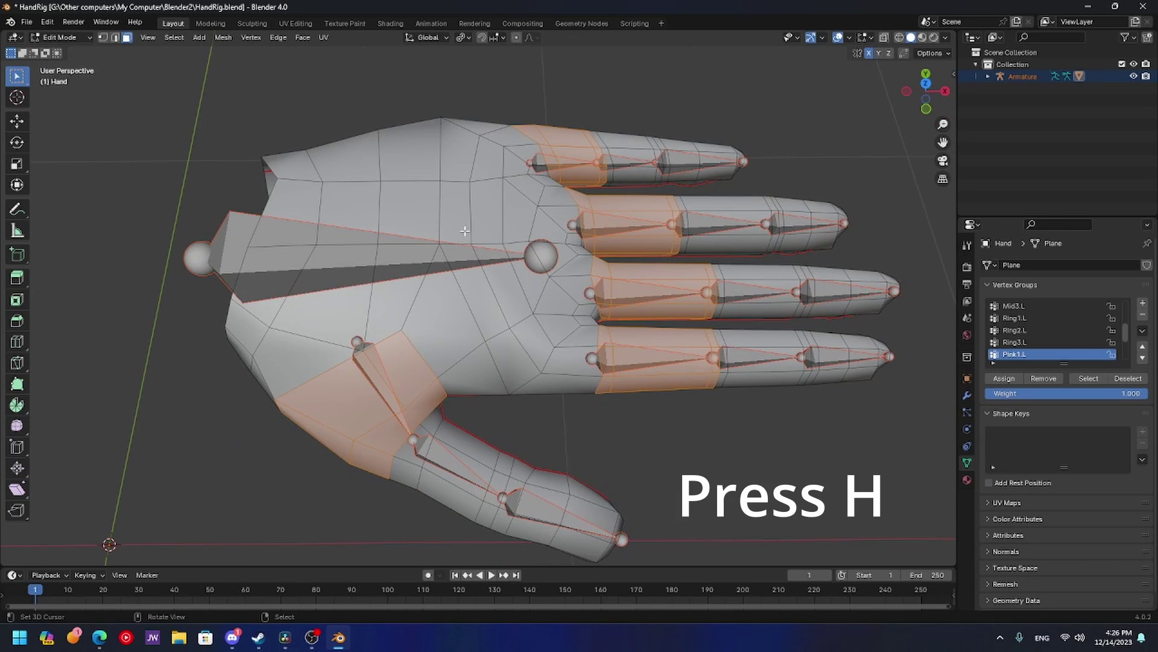
key(h)
key(alt+h)
key(1)
middle_drag(478, 212, 523, 219)
key(h)
key(alt+h)
- Hide the selected finger and thumb base segments in face select mode
middle_drag(591, 274, 273, 211)
click(126, 38)
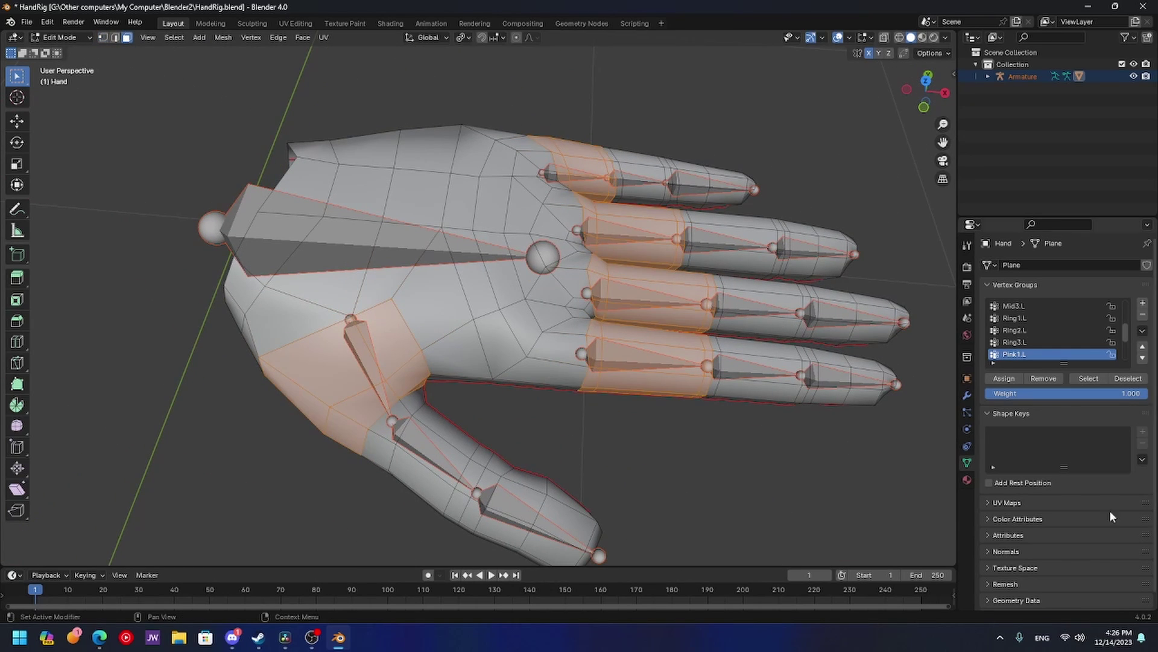
key(h)
- Try selecting the linked palm geometry in face select mode, clearing the selection after each attempt
middle_drag(445, 298, 525, 244)
key(1)
key(3)
key(ctrl+l)
key(alt+a)
key(l)
key(alt+a)
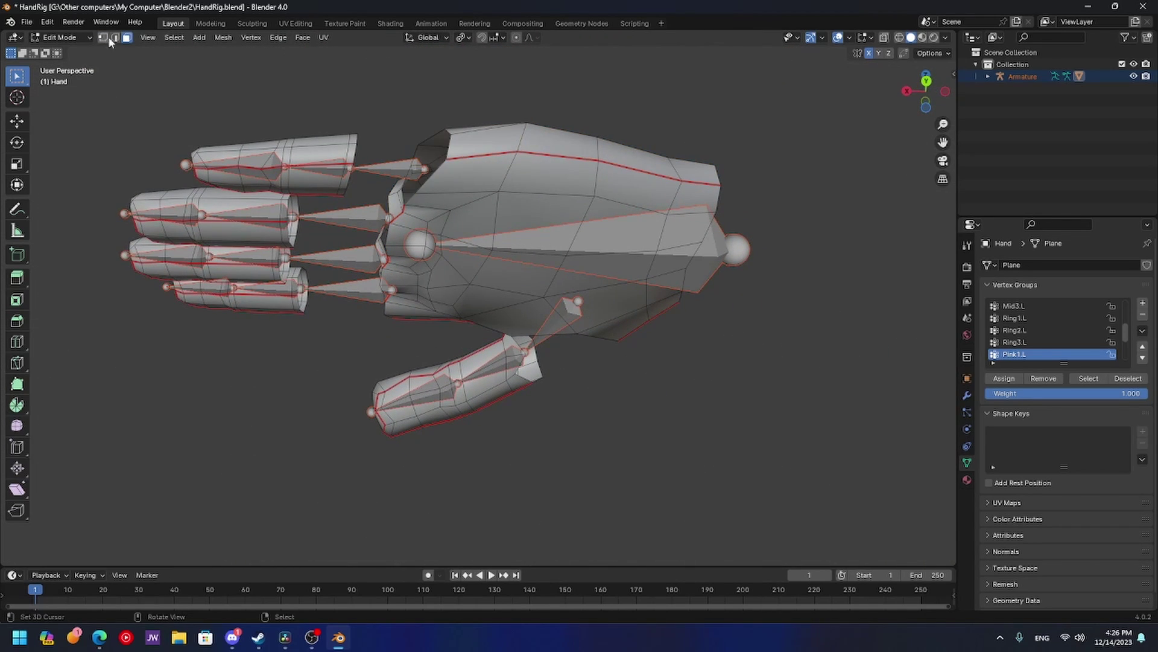
- Select the whole linked palm mesh in vertex select mode
click(114, 39)
key(l)
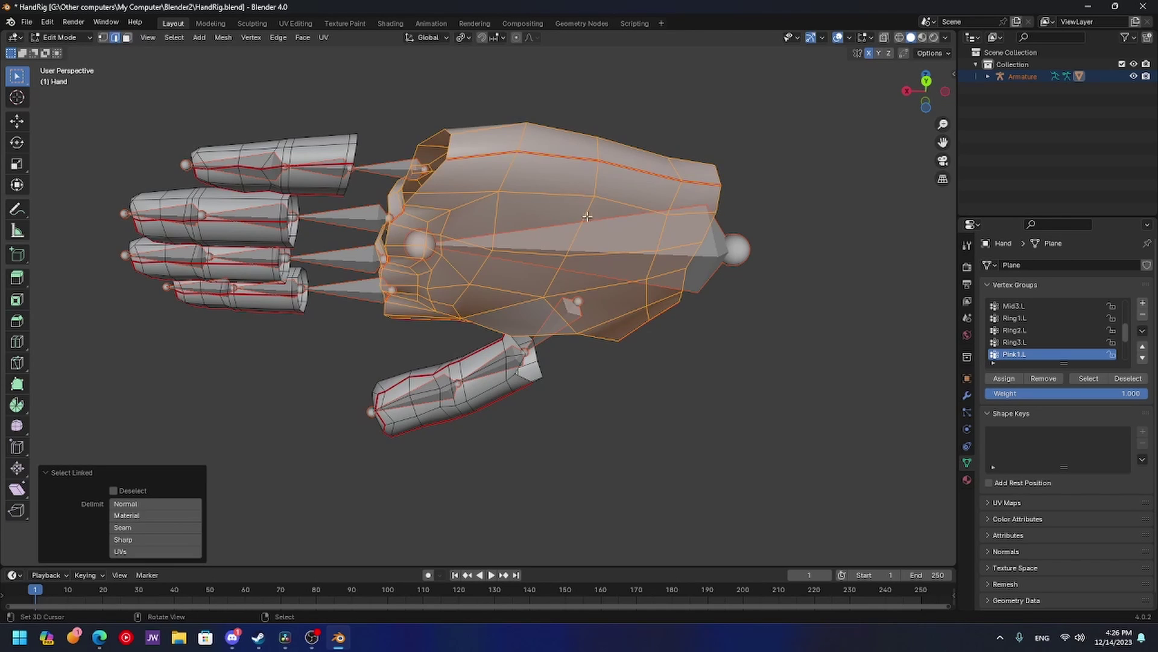
middle_drag(605, 266, 441, 190)
key(1)
key(alt+a)
key(l)
- Activate the Hand.L bone, assign the selected palm mesh to that vertex group, and clear the selection
middle_drag(449, 236, 827, 393)
middle_drag(412, 291, 489, 308)
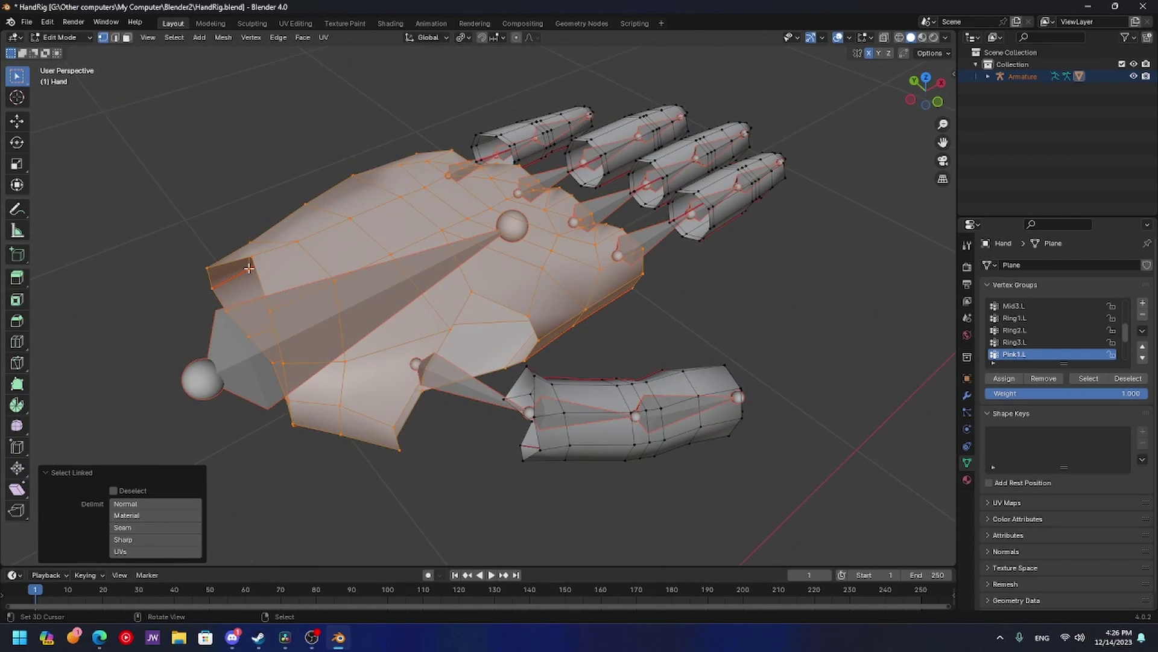
key(Tab)
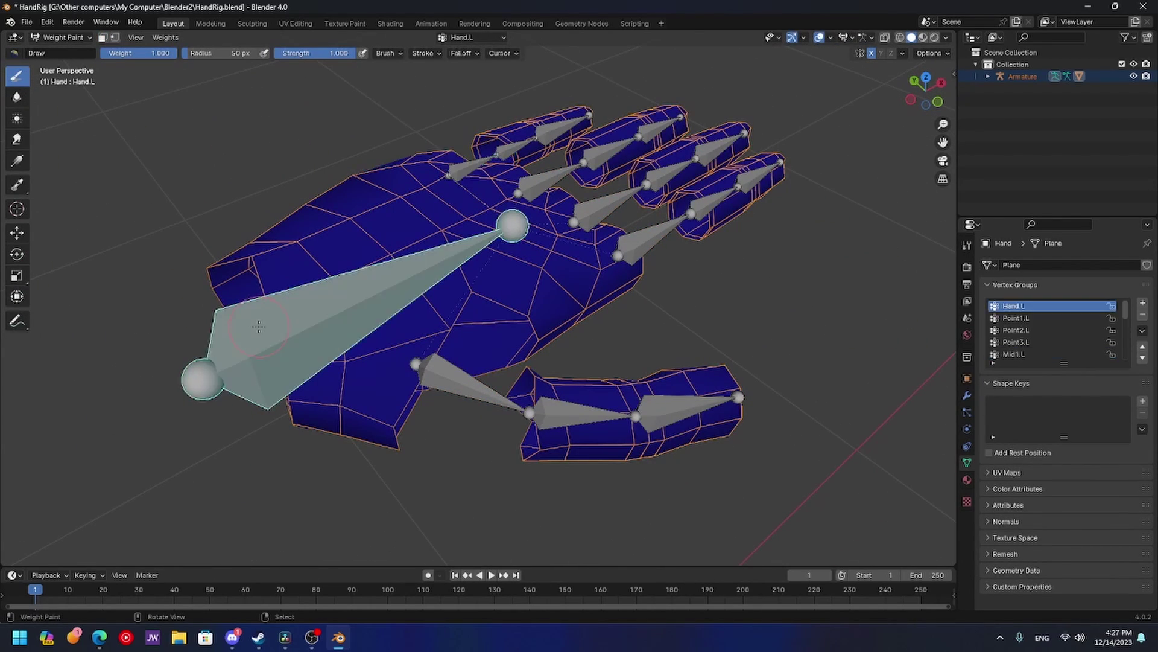
key(Tab)
middle_drag(570, 335, 419, 195)
key(alt+a)
- Reveal the hidden finger and thumb base segments and try a bone rotation, cancelling it
key(ctrl+Tab)
mouse_move(530, 256)
middle_down()
mouse_move(592, 296)
mouse_move(605, 339)
mouse_move(641, 199)
mouse_move(605, 250)
middle_up()
key(alt+h)
key(alt+h)
key(alt+a)
key(ctrl+z)
key(r)
right_click(652, 216)
- Select the index finger's bones Point1.L to Point3.L and rotate them to test how the finger bends
right_click(637, 317)
shift+middle_drag(714, 330, 576, 311)
shift+right_click(578, 313)
shift+right_click(666, 333)
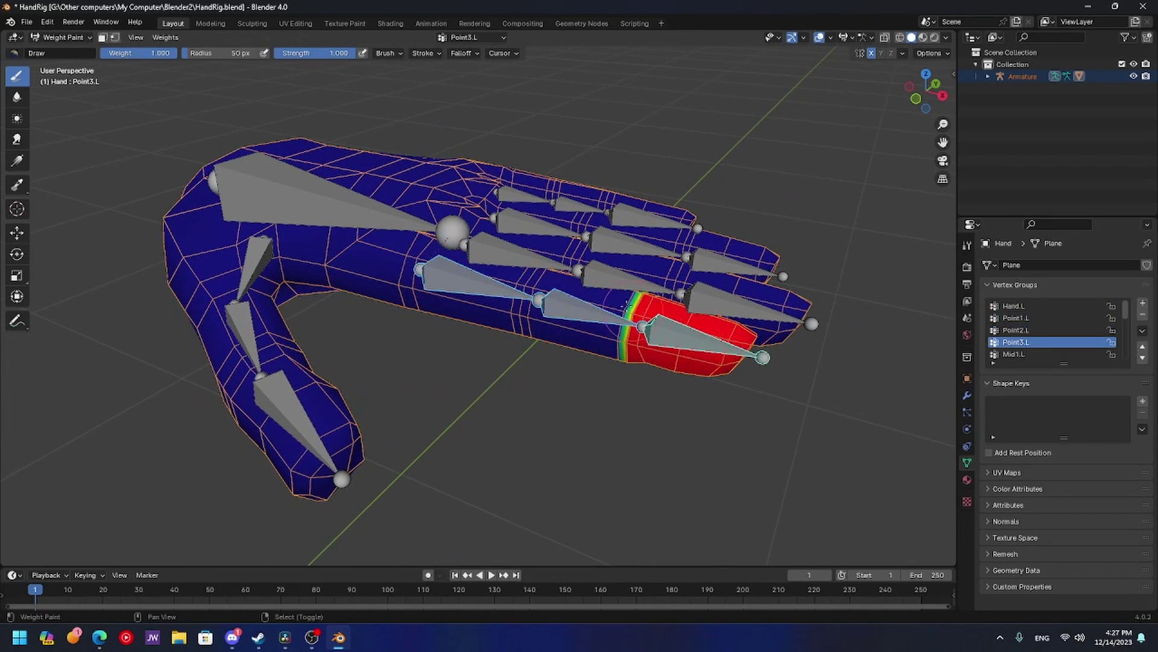
key(r)
middle_drag(721, 211, 743, 251)
click(696, 335)
- Select the ring finger's three bones, ending with Ring3.L
right_click(551, 221)
shift+right_click(660, 230)
shift+right_click(750, 232)
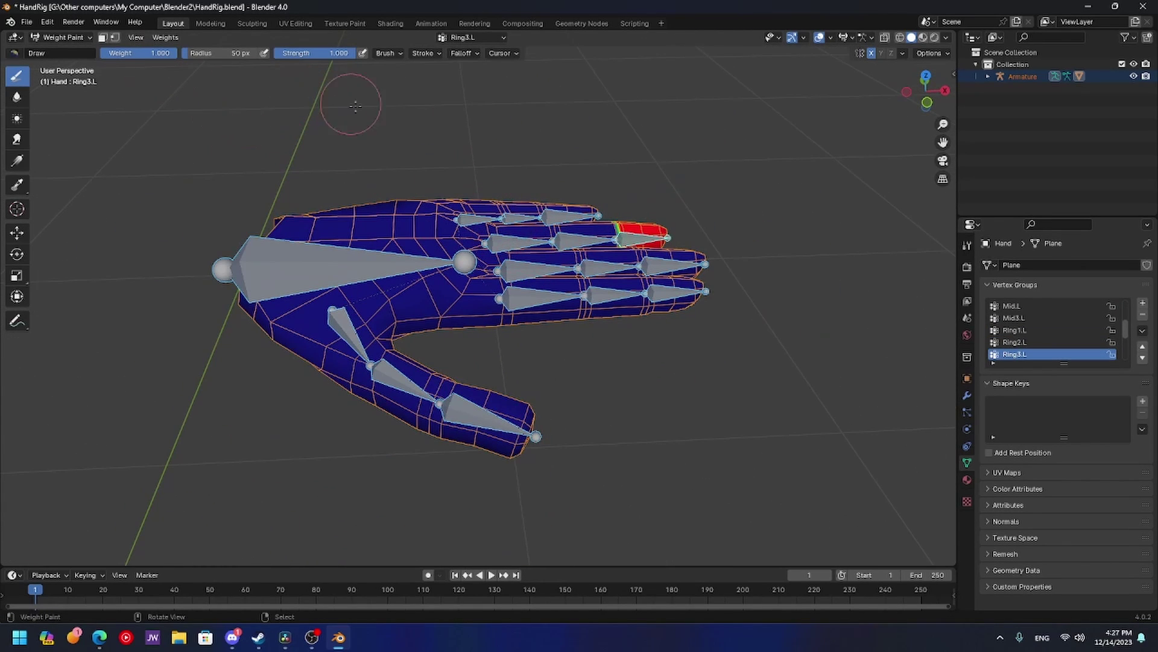
- Leave weight painting, select the armature, and enter Pose Mode
key(ctrl+Tab)
click(316, 158)
right_click(334, 256)
key(ctrl+Tab)
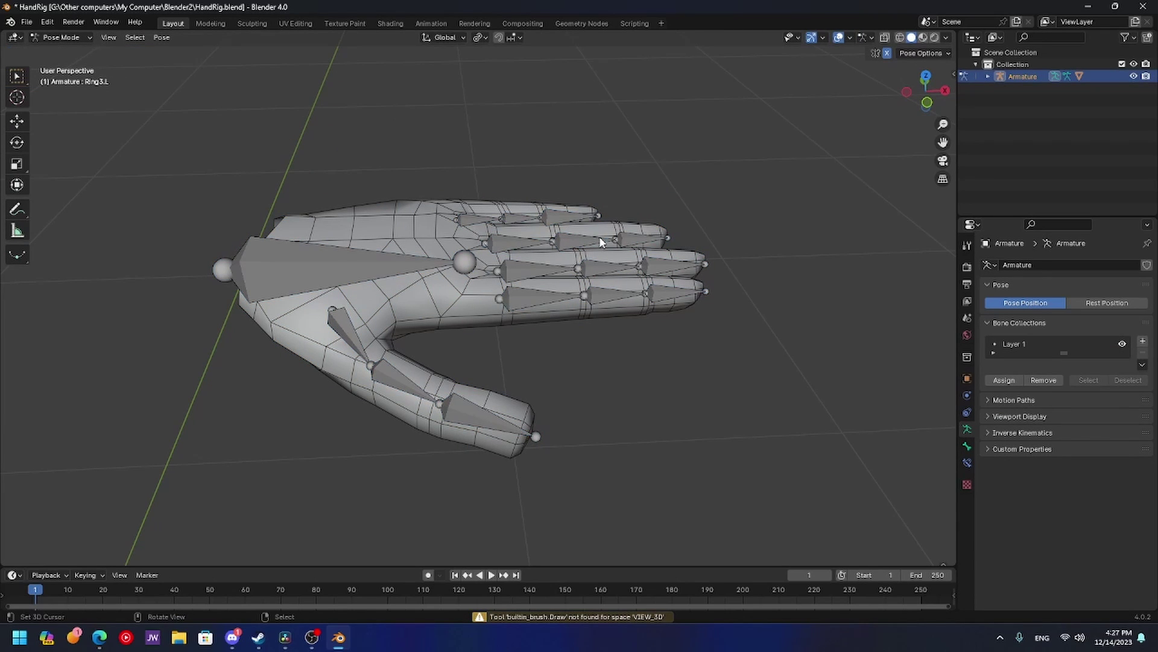
- Circle-select the bones of all four fingers and rotate them 39.6° to curl the fingers downward
key(c)
mouse_move(538, 206)
mouse_down()
mouse_move(638, 224)
mouse_move(634, 295)
mouse_up()
right_click(637, 294)
middle_drag(665, 234, 696, 144)
key(r)
click(656, 293)
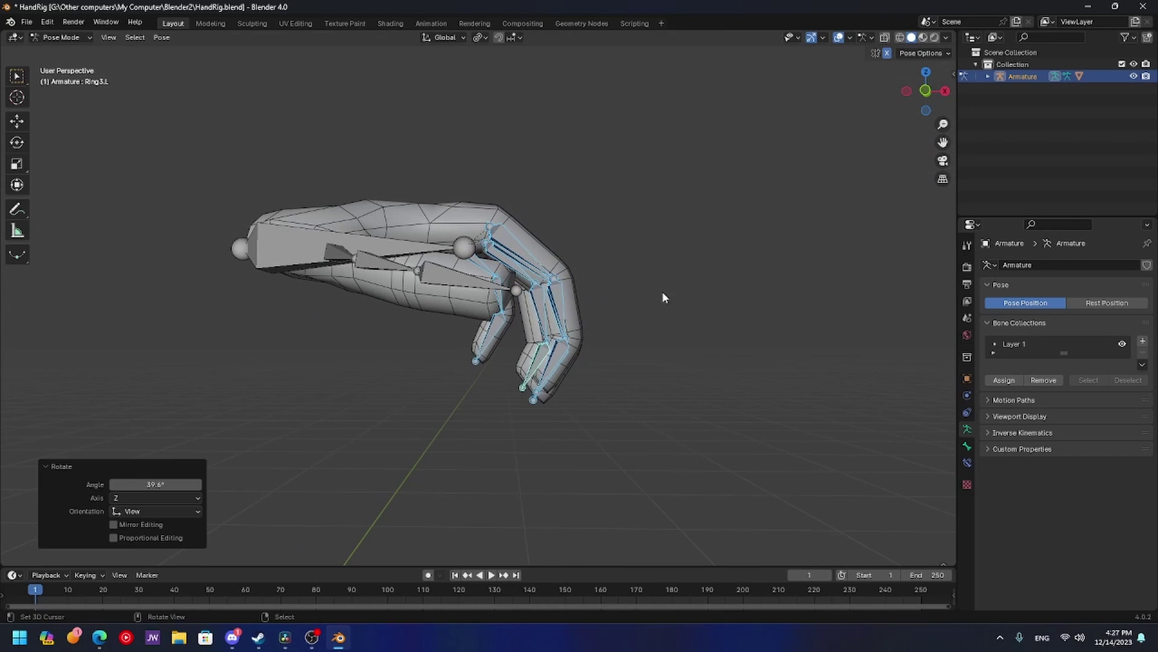
- Circle-select only the thumb's bones and try rotating them, cancelling the rotation
middle_drag(372, 271, 320, 300)
key(alt+a)
key(c)
drag(321, 302, 394, 360)
right_click(395, 358)
middle_drag(469, 322, 416, 292)
key(r)
right_click(356, 332)
- Rotate the selected thumb bones freely to bend the thumb inward beneath the palm
middle_drag(356, 329, 429, 312)
key(r)
key(r)
click(392, 253)
key(r)
key(r)
middle_drag(393, 253, 330, 231)
click(440, 375)
- Clear the bone selection and circle-select only the index finger's three bones
key(alt+a)
key(c)
drag(405, 234, 413, 342)
right_click(416, 338)
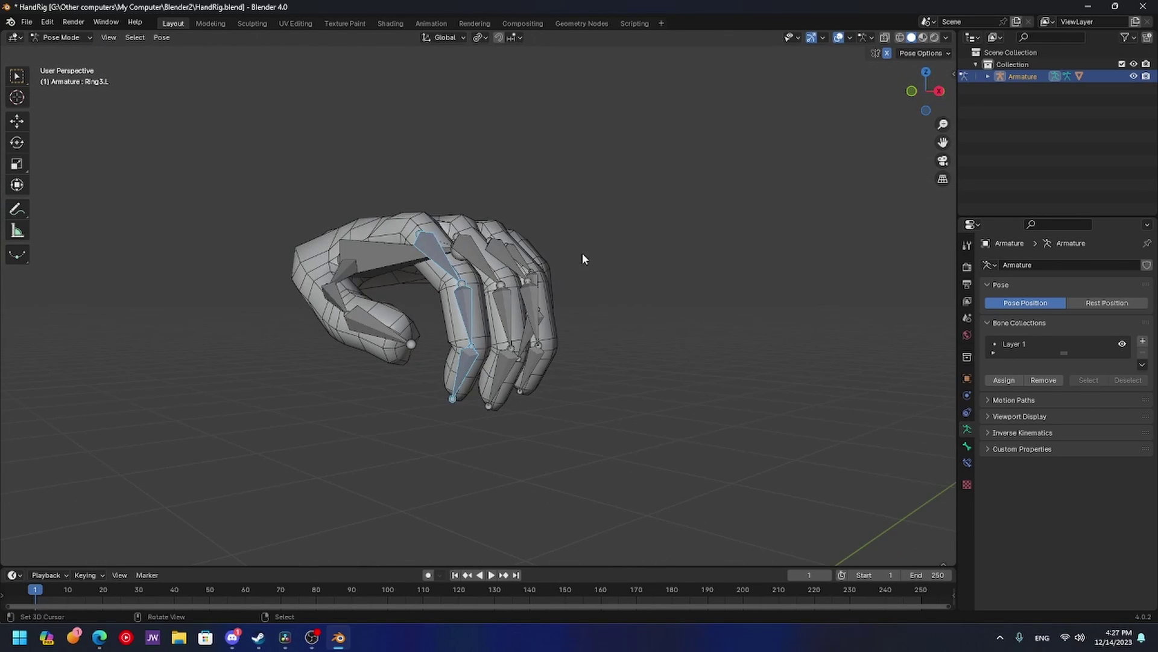